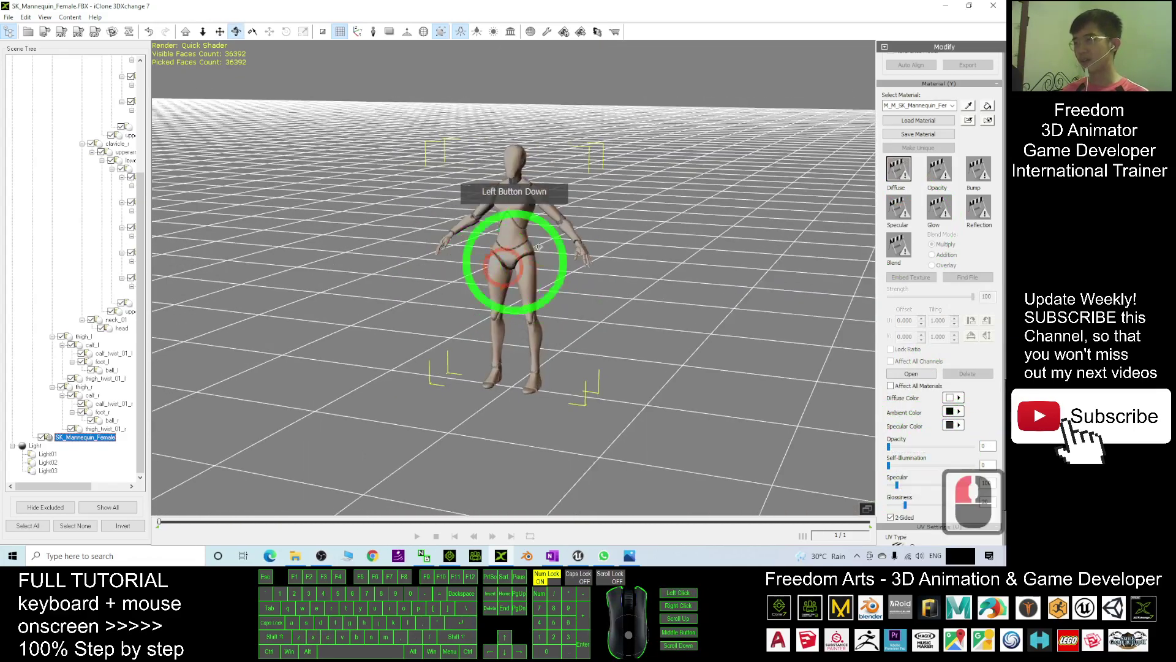
Start converting the mannequin to a non-standard character, agreeing to rename duplicate nodes
{"action": "left_click_drag", "start_coordinate": [512, 249], "coordinate": [925, 137]}
{"action": "left_click_drag", "start_coordinate": [1005, 117], "coordinate": [1005, 245]}
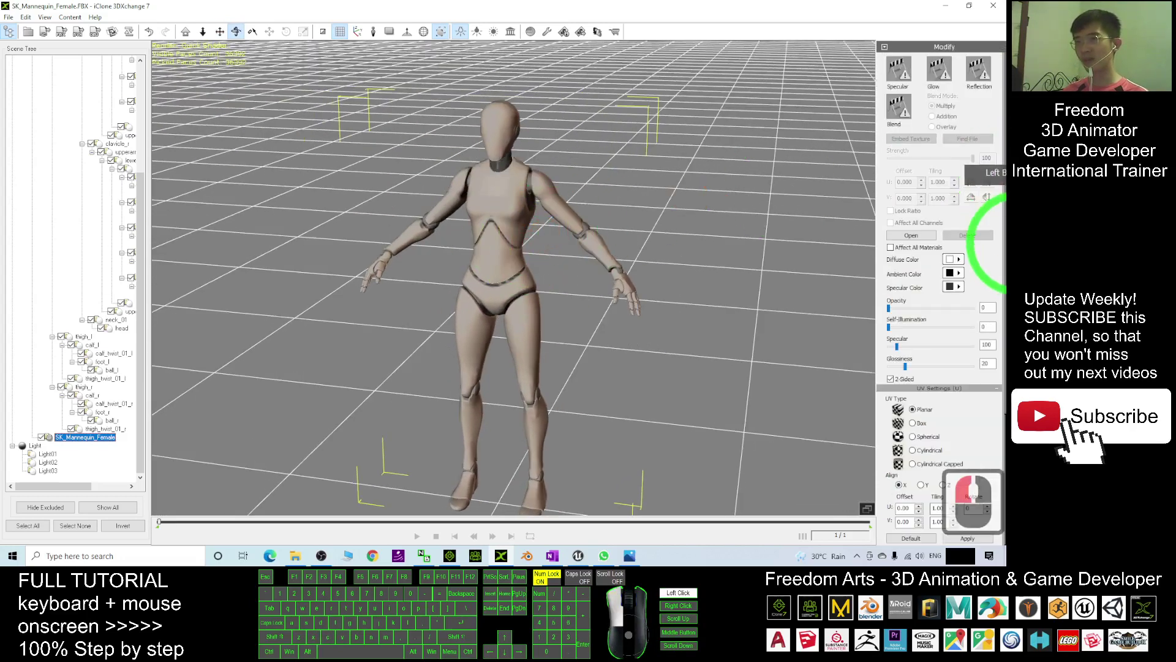
{"action": "left_click_drag", "start_coordinate": [1005, 288], "coordinate": [1005, 61]}
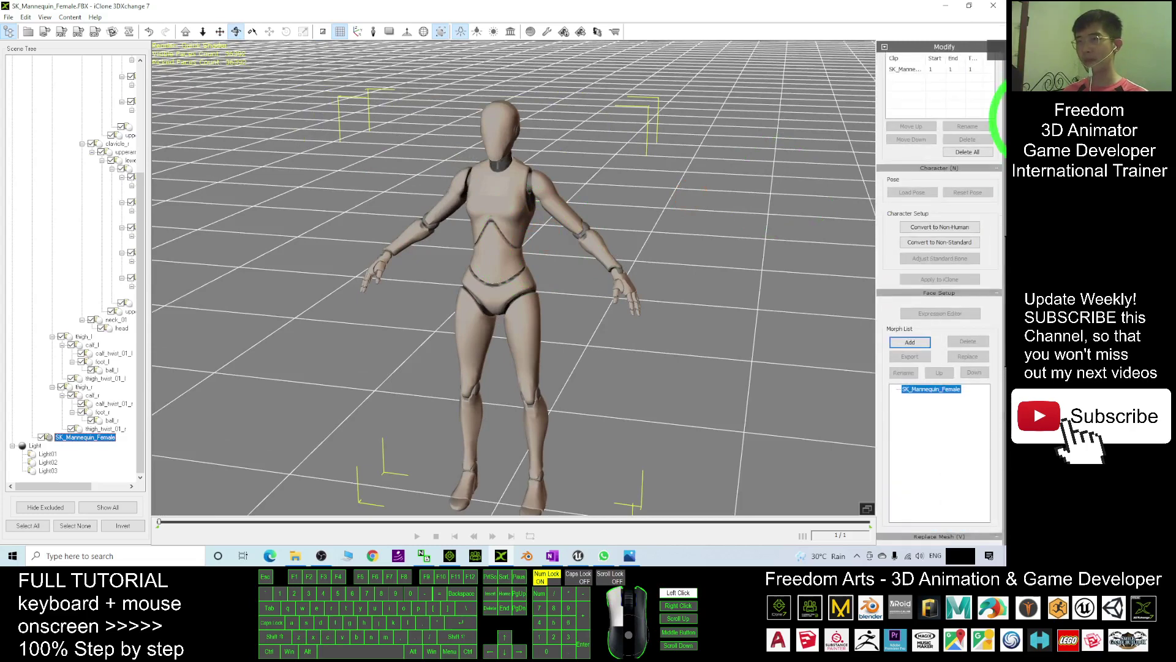
{"action": "left_click", "coordinate": [948, 243]}
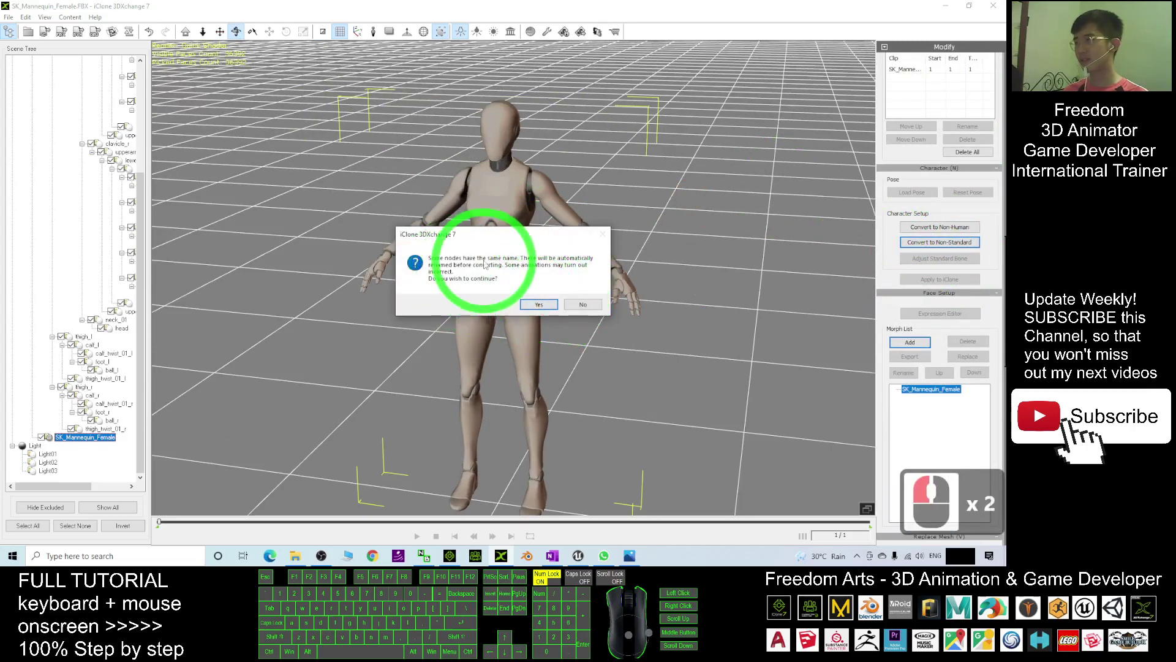
{"action": "left_click", "coordinate": [536, 305]}
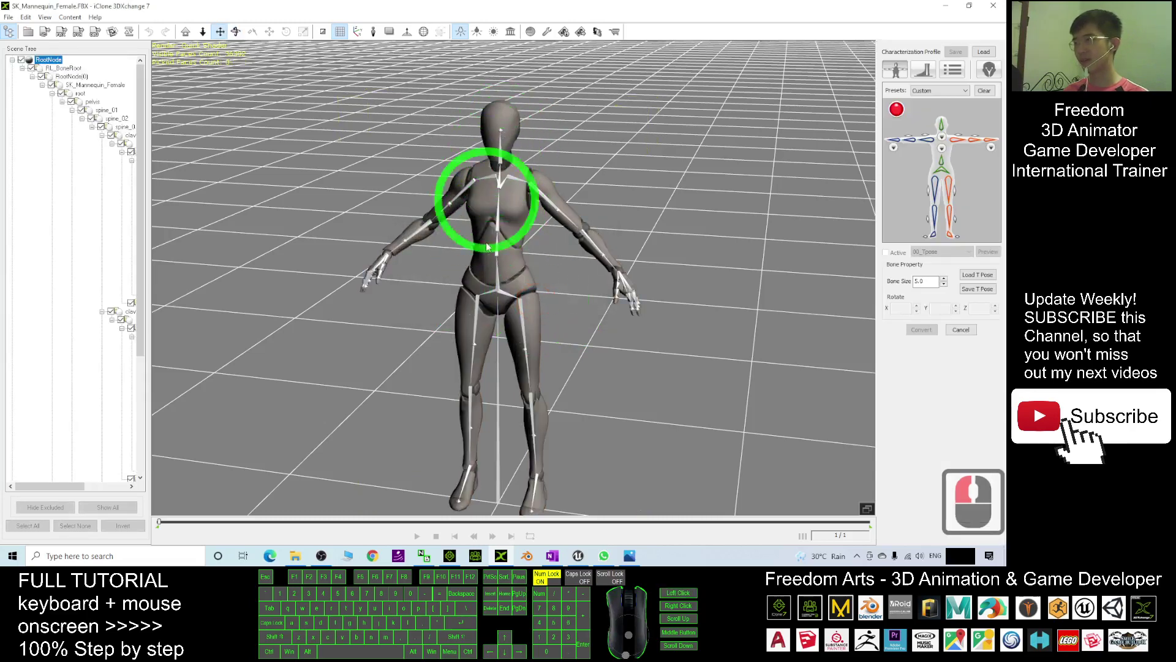
Cancel the characterization, discard its changes, and restore the window to a smaller size
{"action": "double_click", "coordinate": [551, 251]}
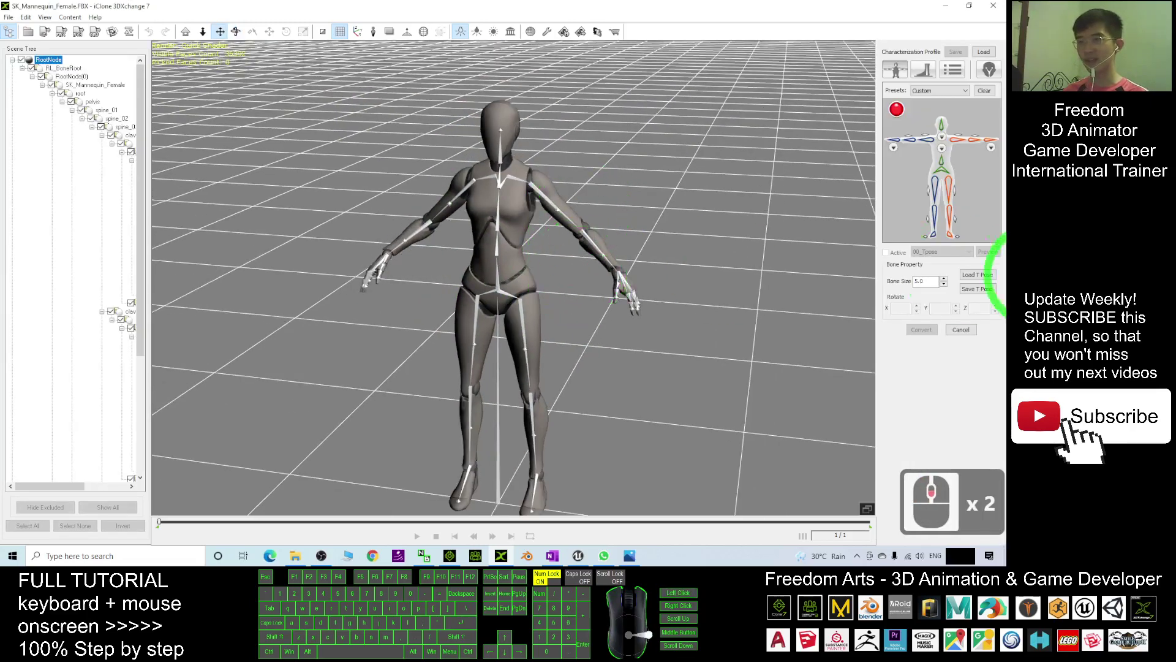
{"action": "left_click", "coordinate": [962, 329]}
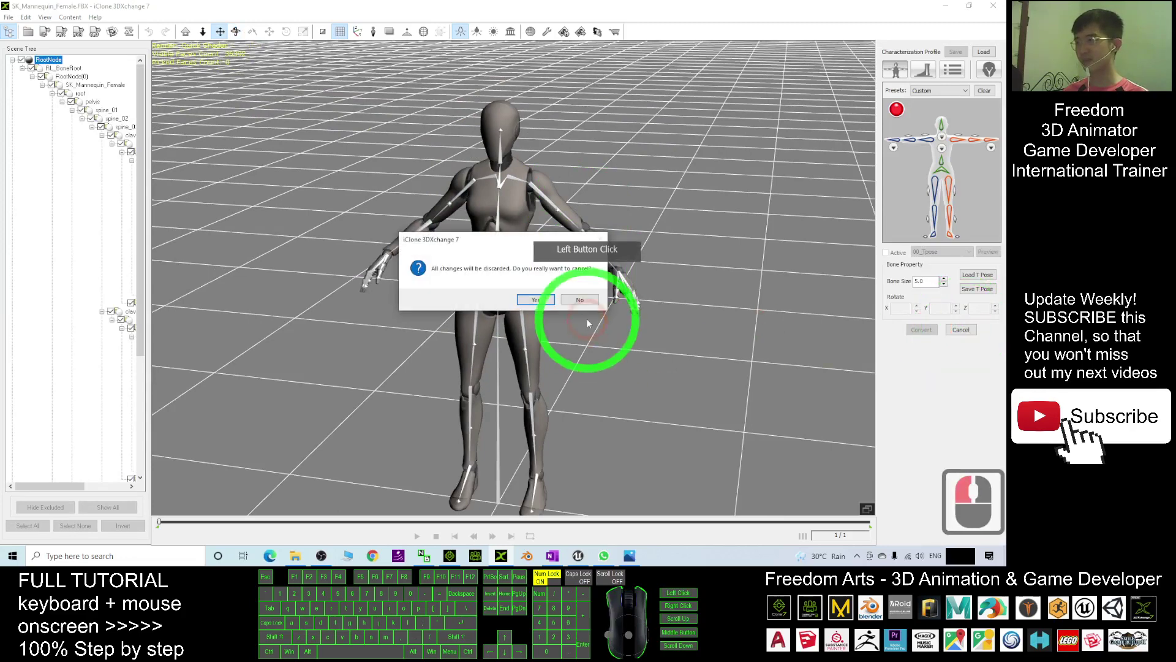
{"action": "left_click", "coordinate": [535, 297]}
{"action": "left_click_drag", "start_coordinate": [486, 6], "coordinate": [551, 79]}
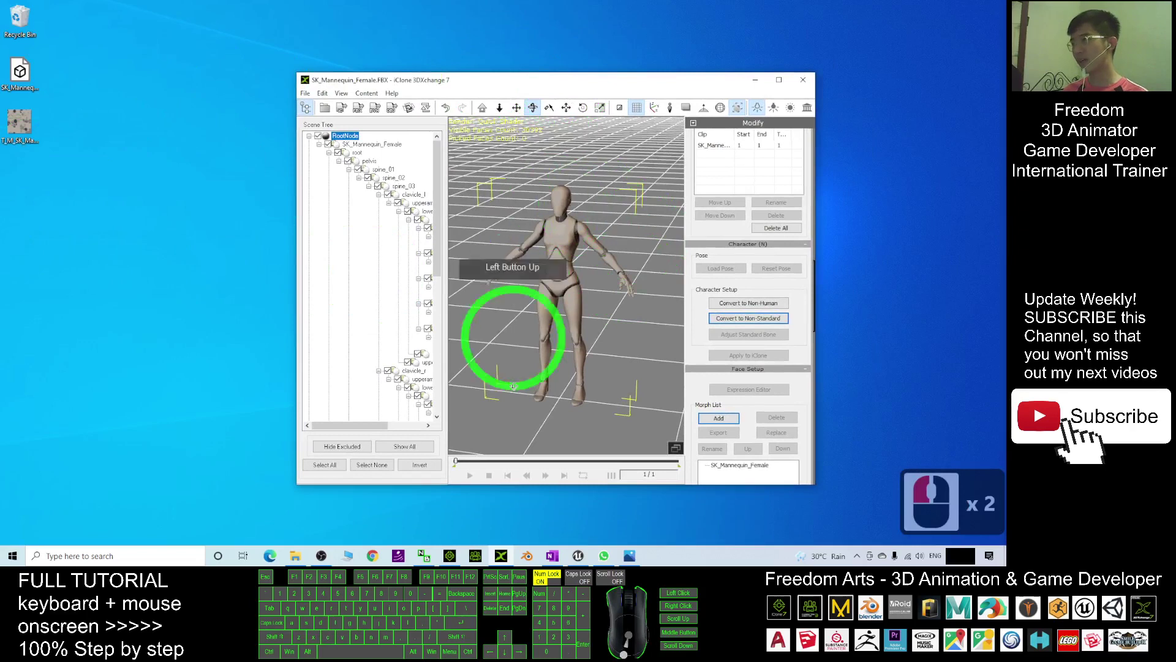
Set the FBX export target tool preset to Maya_Win32-bit_Optimized
{"action": "left_click", "coordinate": [307, 93]}
{"action": "left_click", "coordinate": [328, 130]}
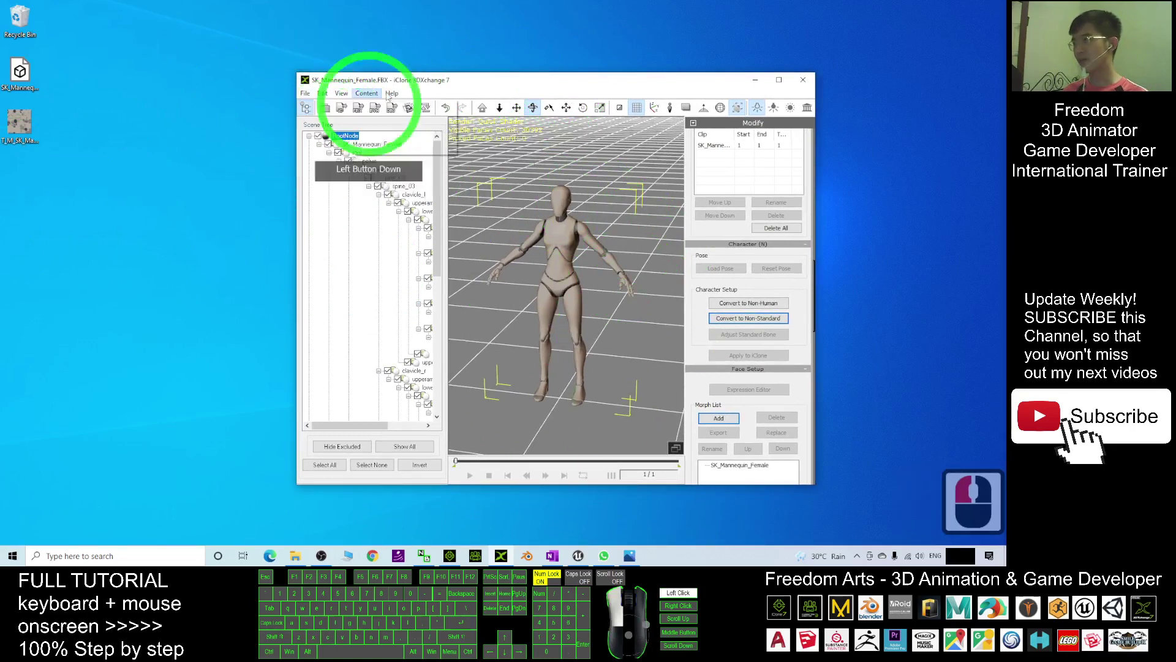
{"action": "left_click", "coordinate": [359, 108]}
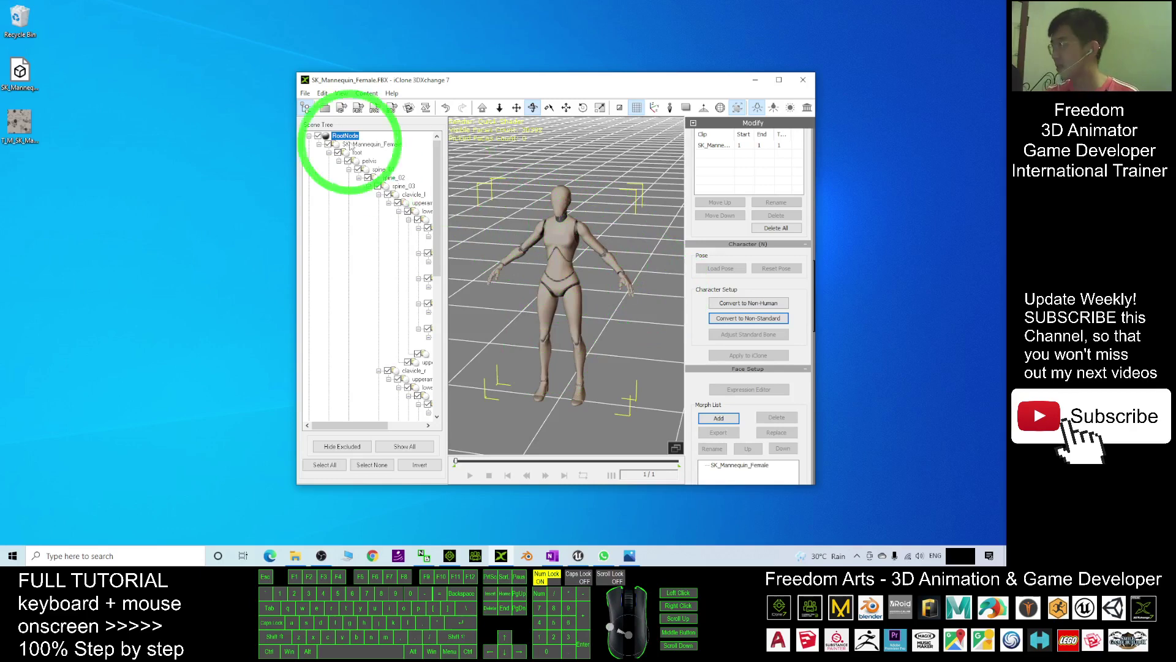
{"action": "left_click", "coordinate": [360, 110]}
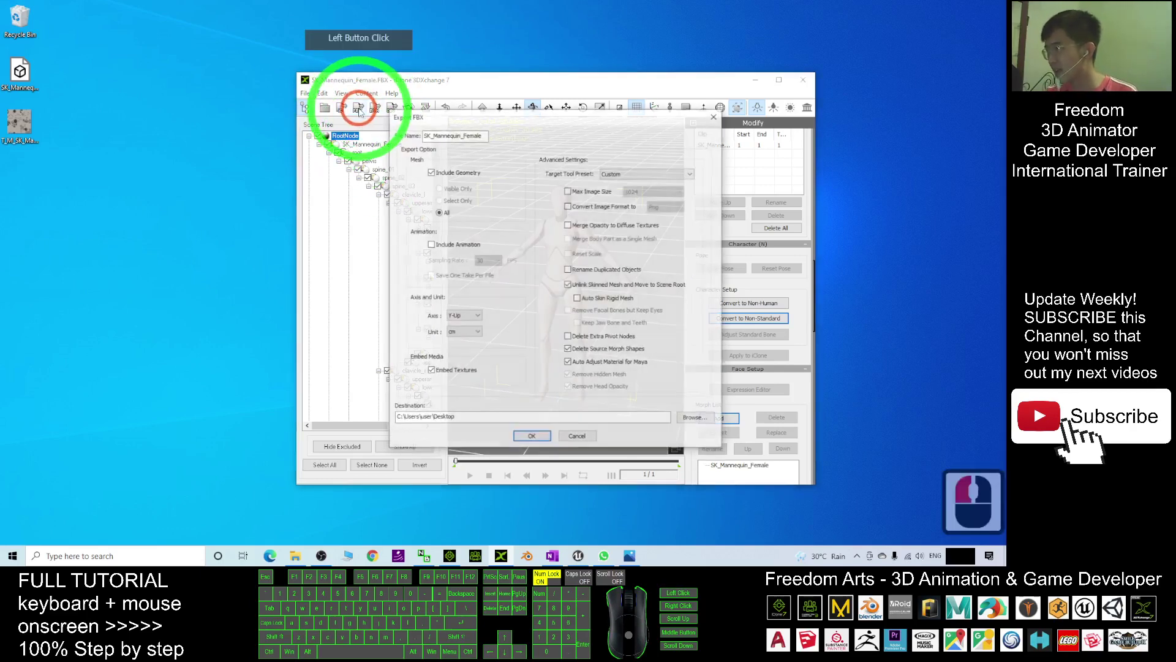
{"action": "left_click", "coordinate": [619, 174]}
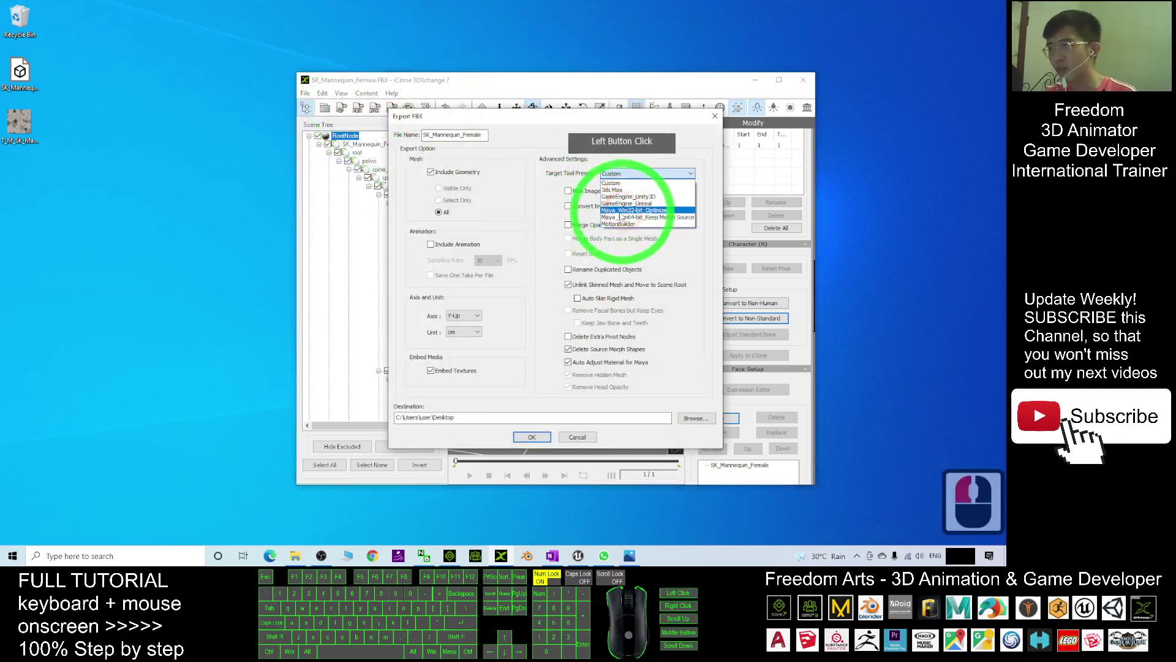
{"action": "left_click", "coordinate": [608, 211]}
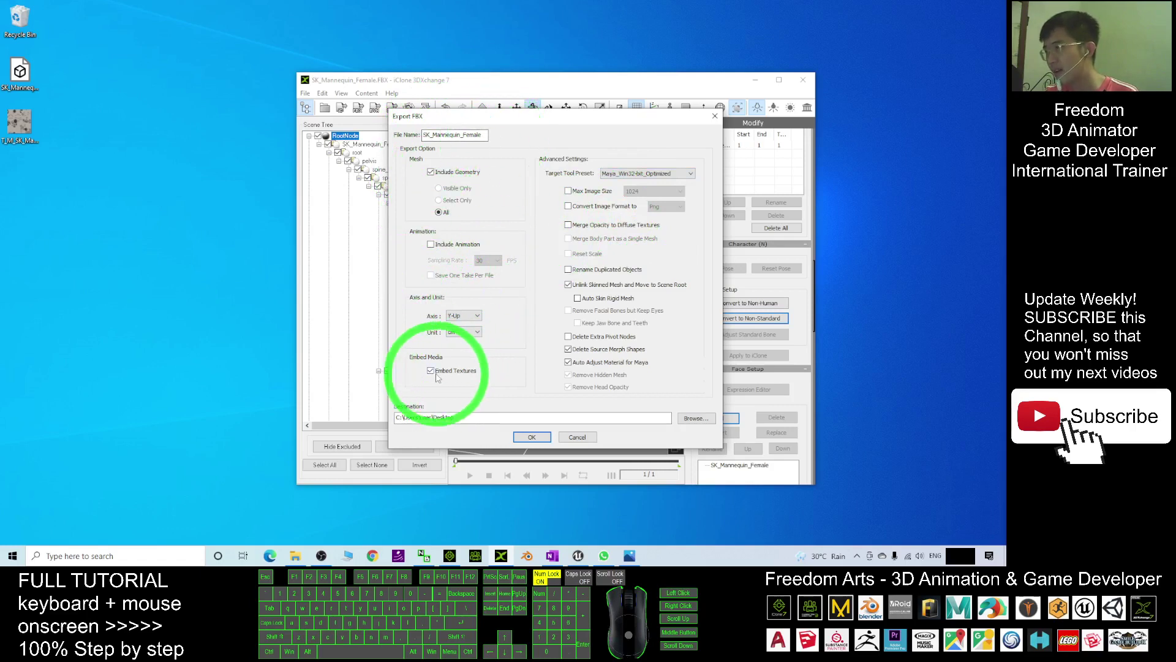
Export to the desktop as 'SK_Mannequin_Female with texture' and dismiss the export messages
{"action": "left_click", "coordinate": [484, 134]}
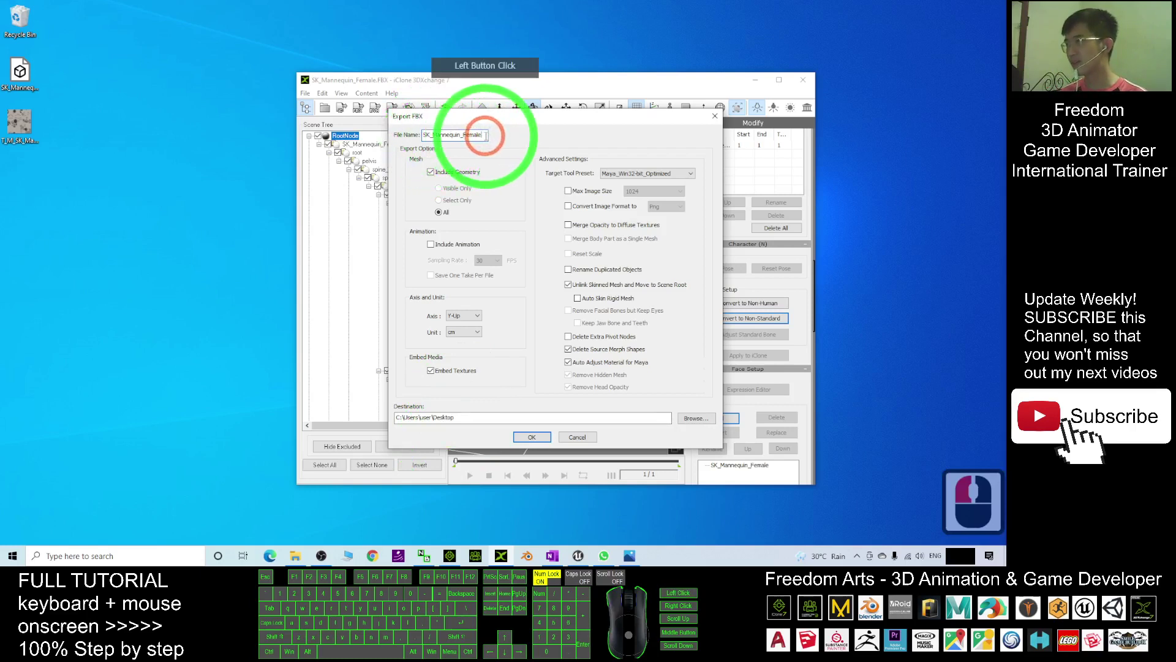
{"action": "type", "text": "with texture"}
{"action": "key", "text": "Return"}
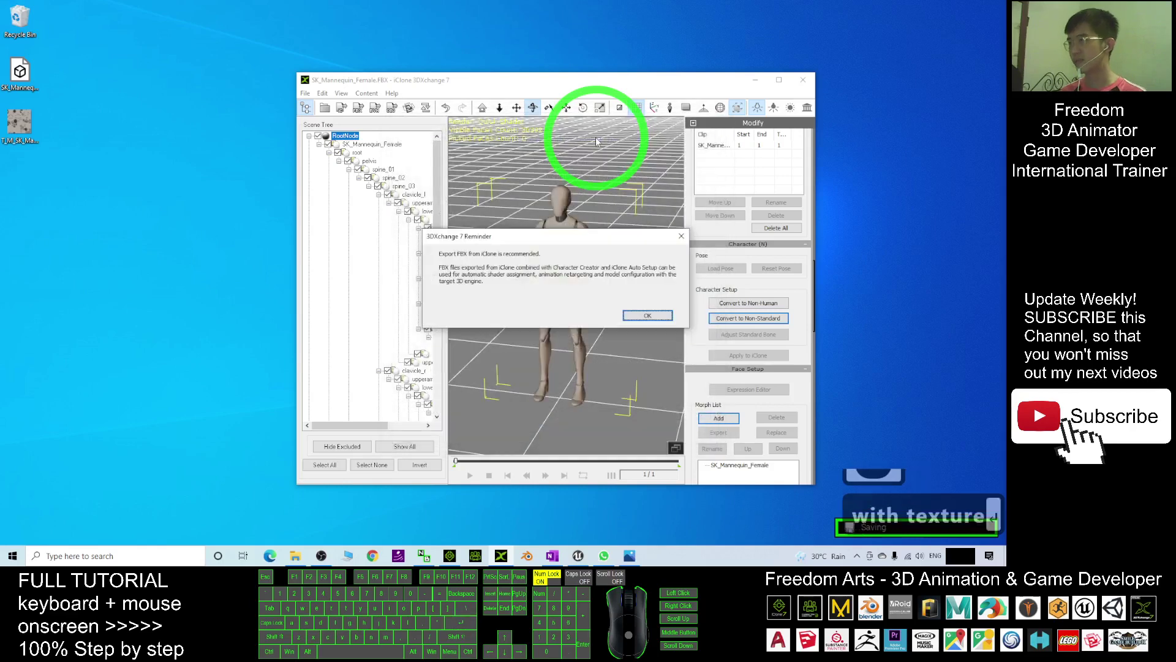
{"action": "left_click", "coordinate": [647, 315]}
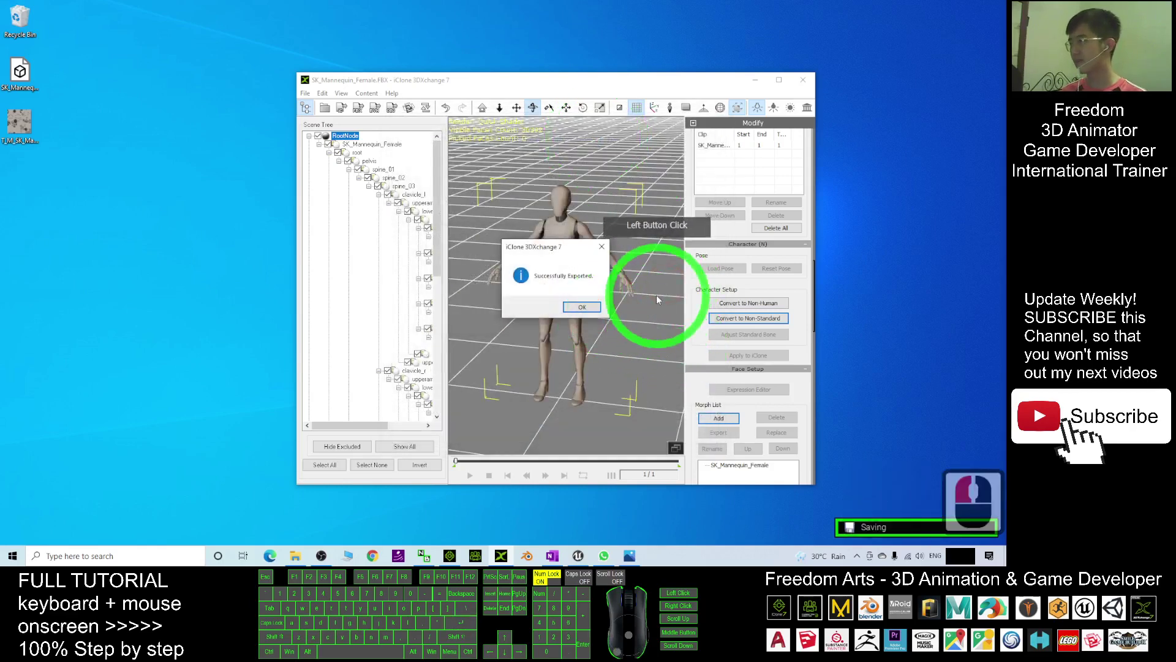
{"action": "left_click", "coordinate": [582, 307]}
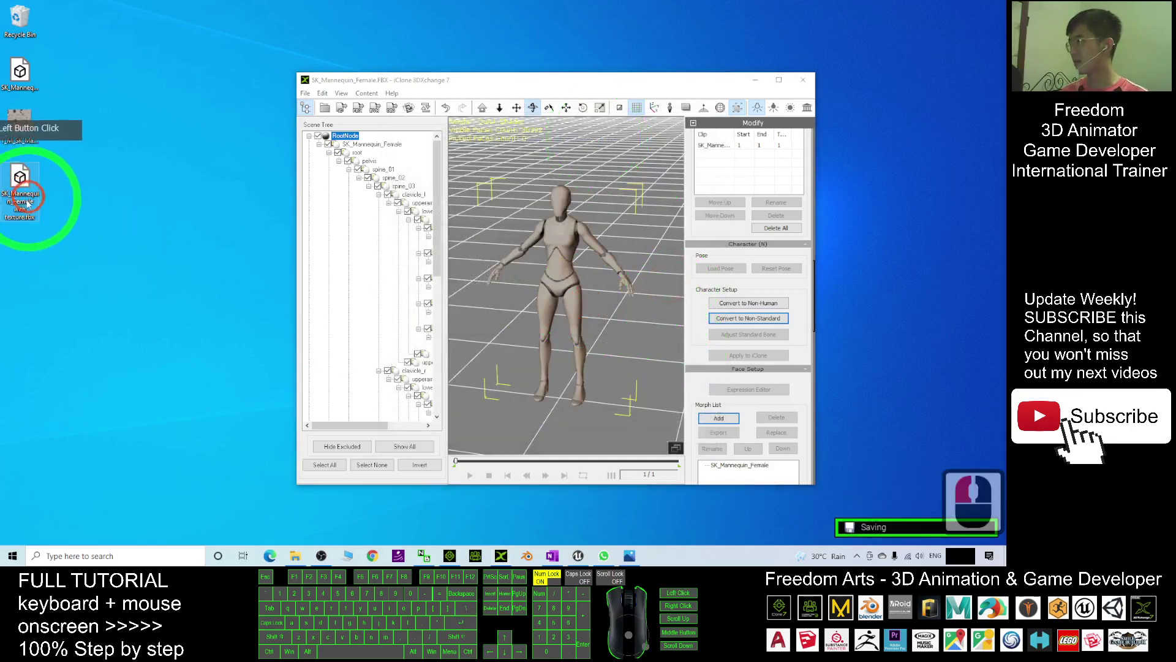
Open Chrome with the second profile and go to the Mixamo website
{"action": "left_click", "coordinate": [372, 556]}
{"action": "left_click_drag", "start_coordinate": [409, 293], "coordinate": [588, 412]}
{"action": "double_click", "coordinate": [508, 291]}
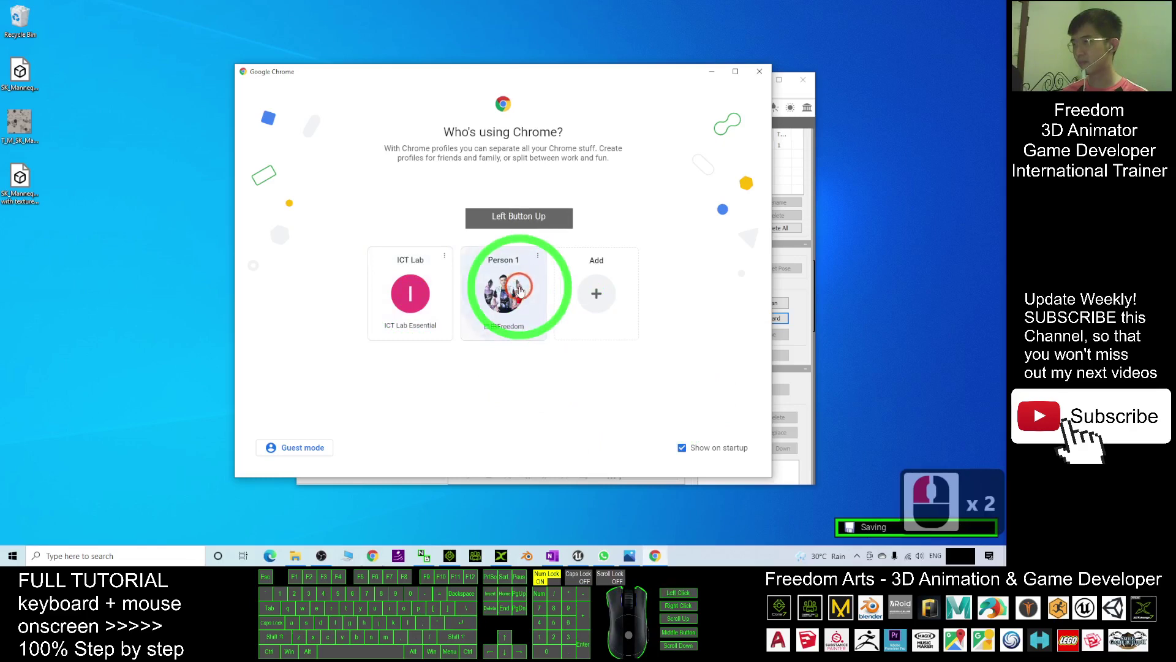
{"action": "left_click", "coordinate": [533, 78]}
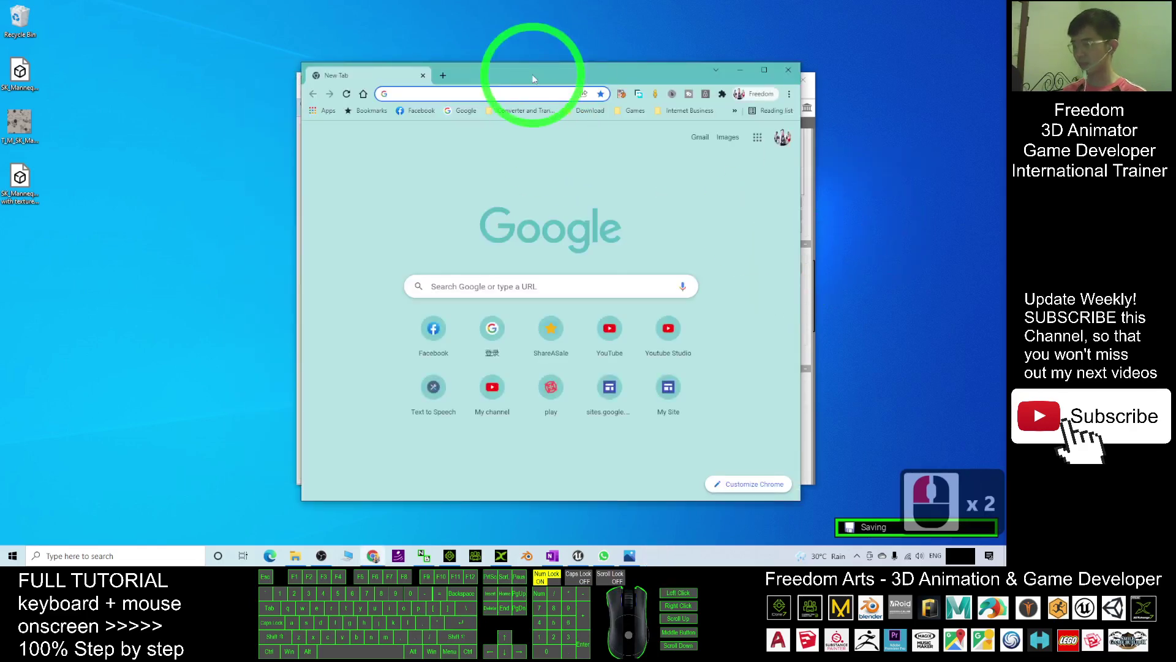
{"action": "type", "text": "mixamo"}
{"action": "key", "text": "Return"}
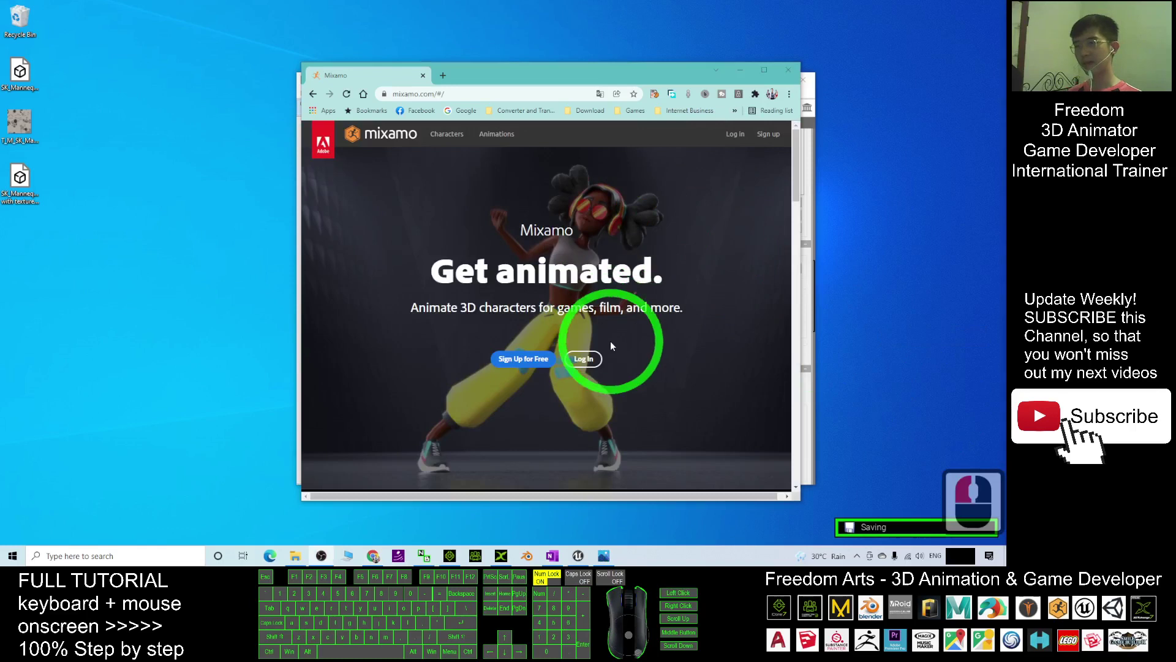
Sign in to Mixamo with a Google account to show the SK_MANNEQUIN character
{"action": "left_click", "coordinate": [585, 359]}
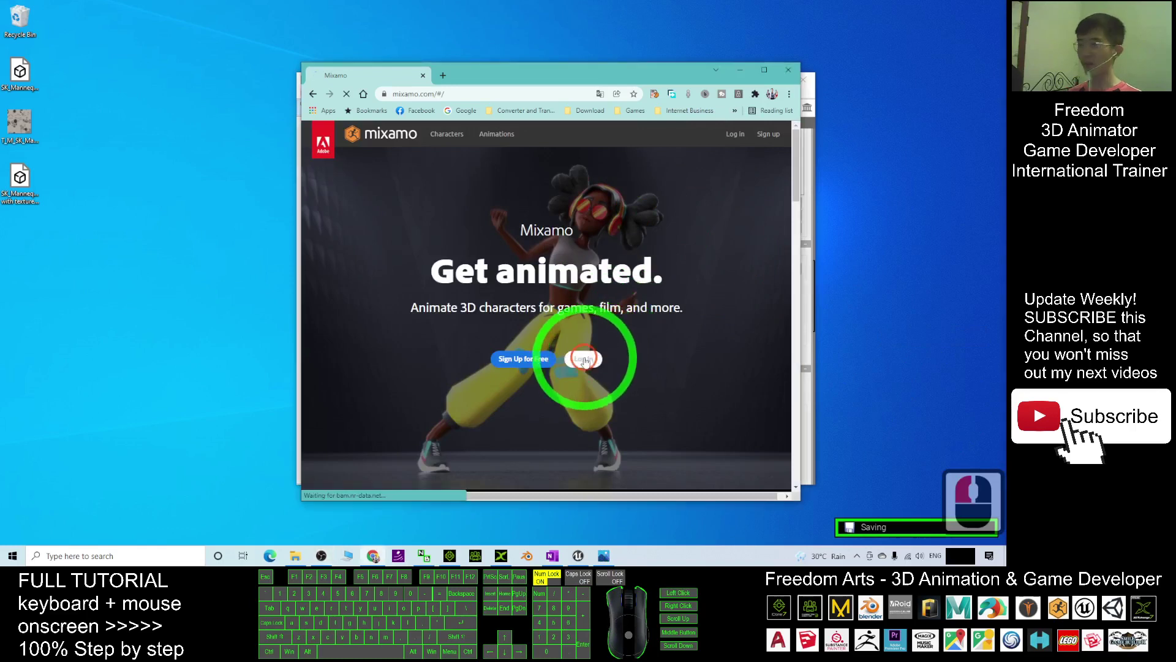
{"action": "left_click", "coordinate": [852, 317]}
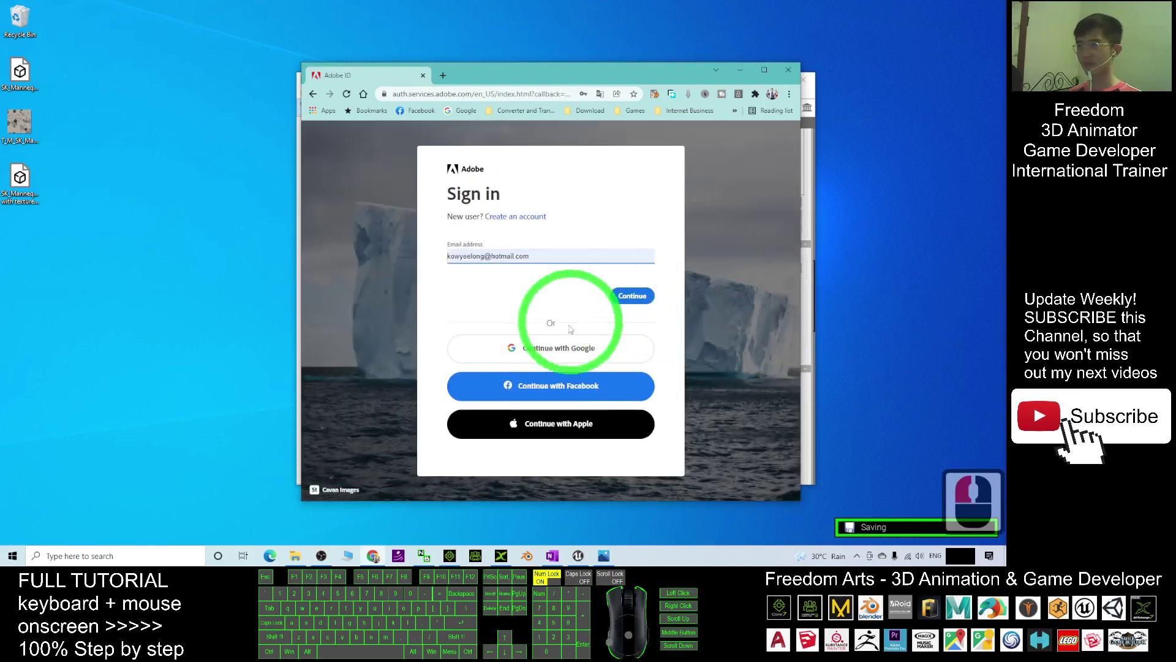
{"action": "left_click", "coordinate": [557, 358]}
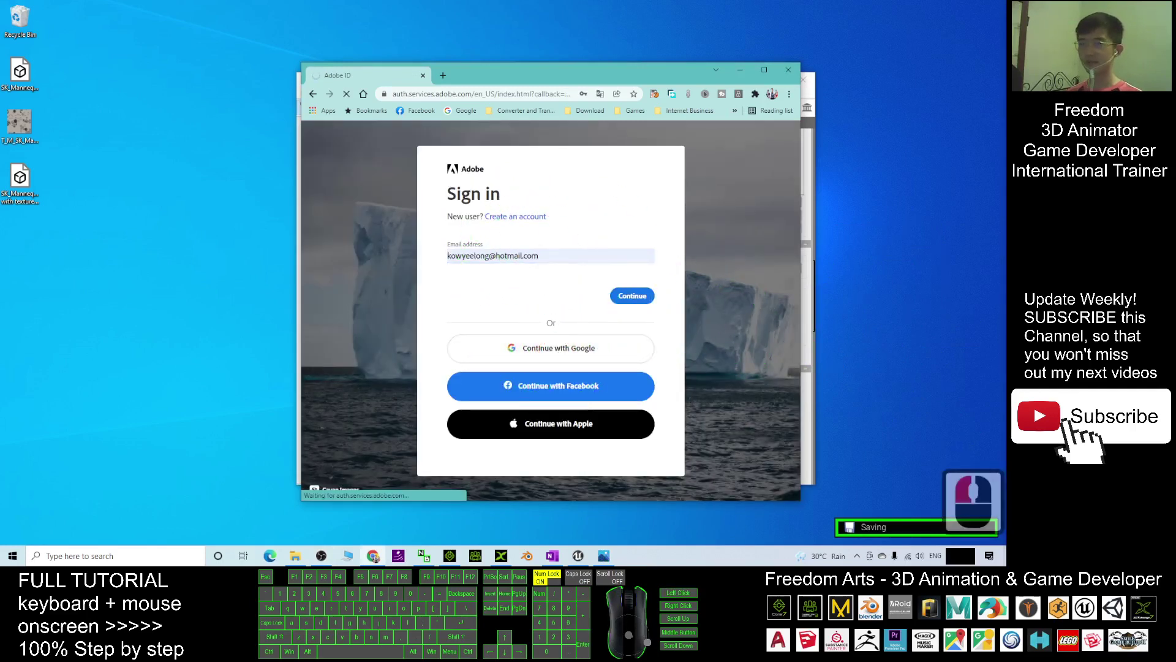
{"action": "left_click", "coordinate": [827, 400]}
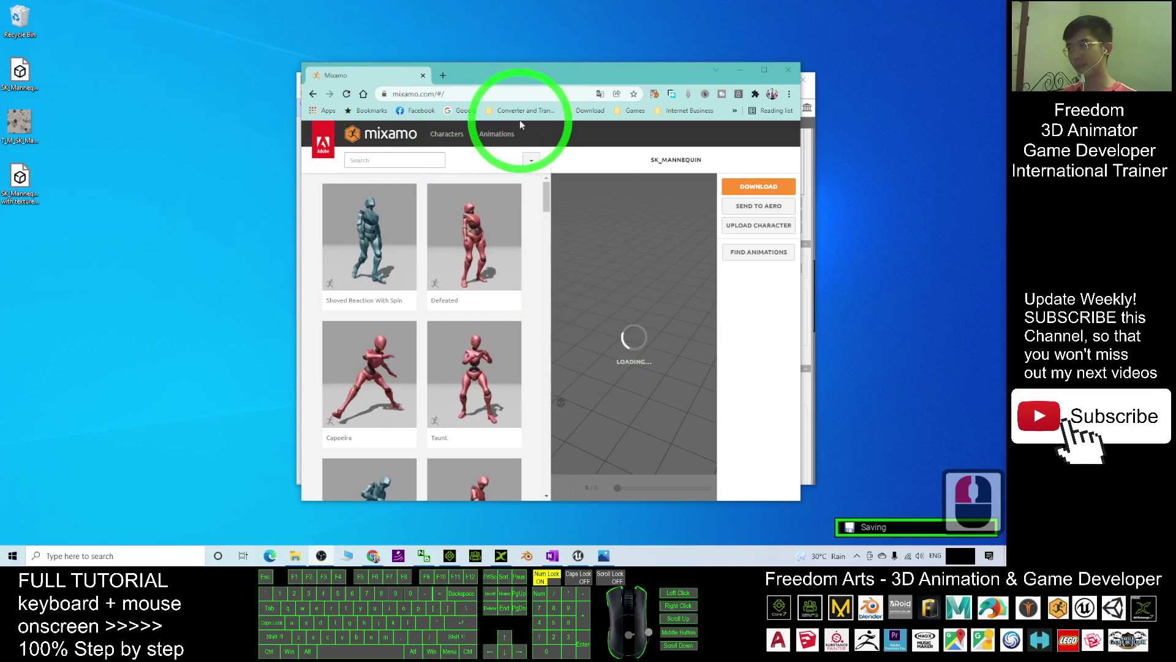
Upload the female mannequin FBX from the desktop to Mixamo
{"action": "left_click", "coordinate": [763, 226]}
{"action": "left_click", "coordinate": [28, 193]}
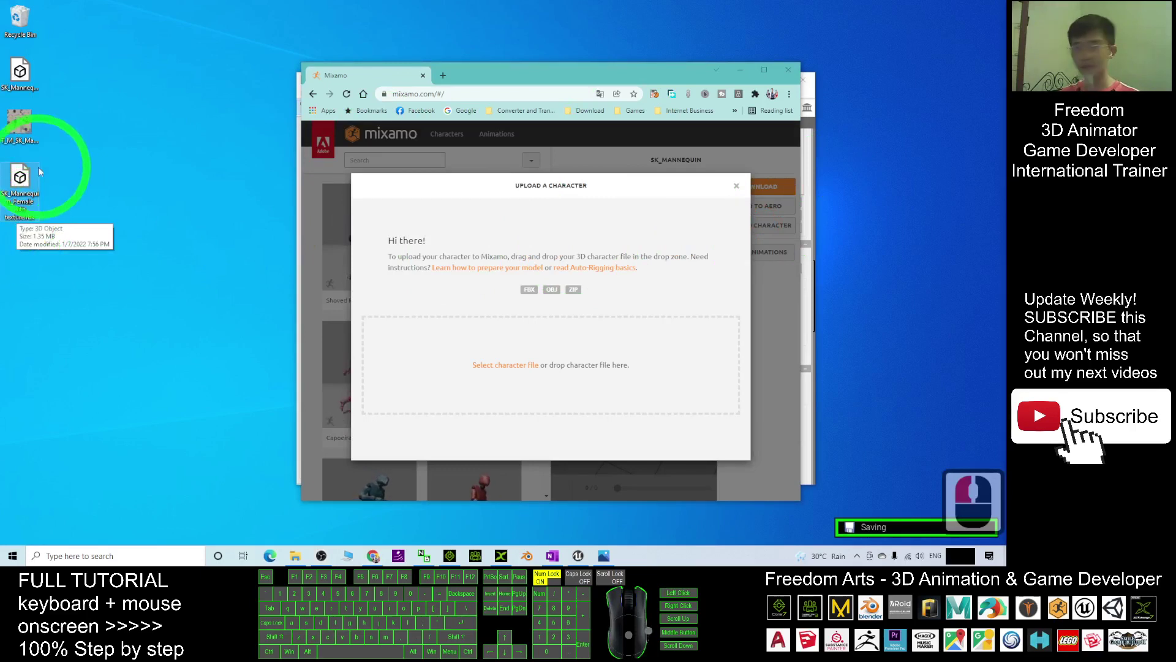
{"action": "left_click_drag", "start_coordinate": [31, 179], "coordinate": [532, 365]}
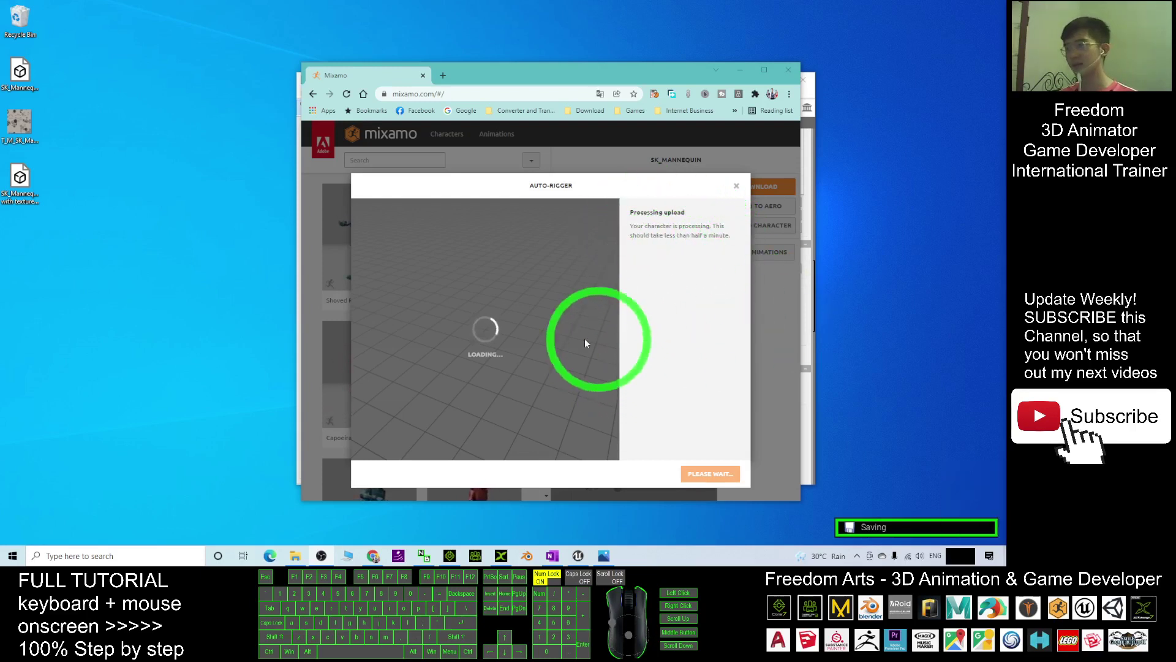
{"action": "left_click", "coordinate": [563, 343]}
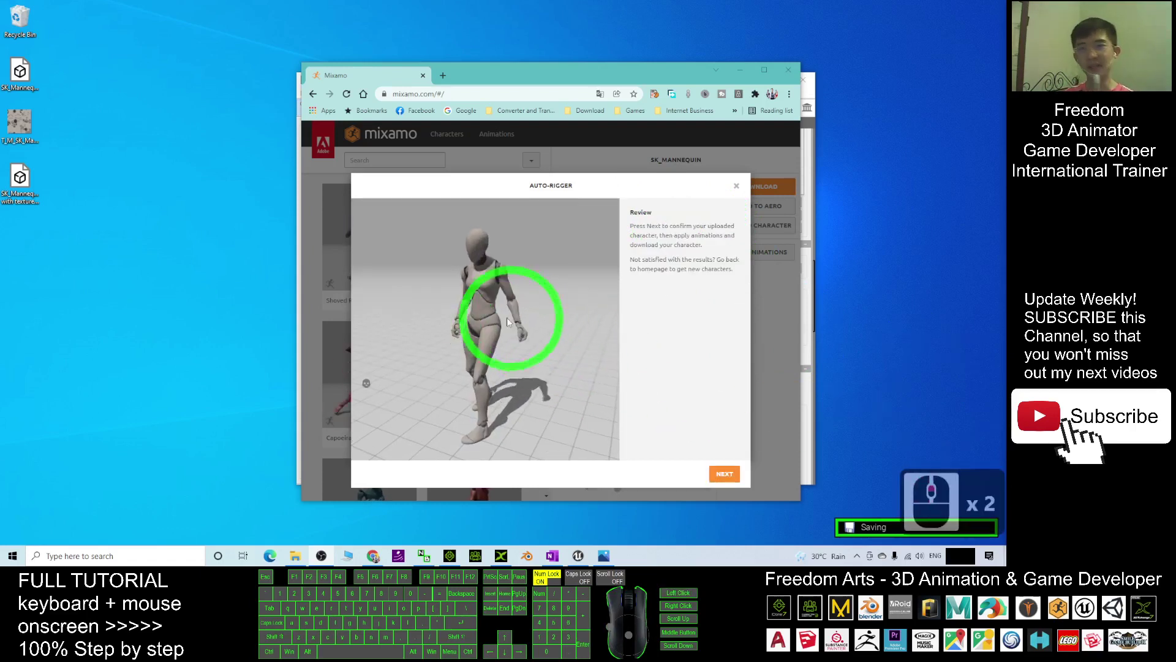
Inspect the auto-rigged mannequin, accept it, and replace the previous character
{"action": "left_click_drag", "start_coordinate": [488, 347], "coordinate": [565, 299]}
{"action": "left_click", "coordinate": [726, 474]}
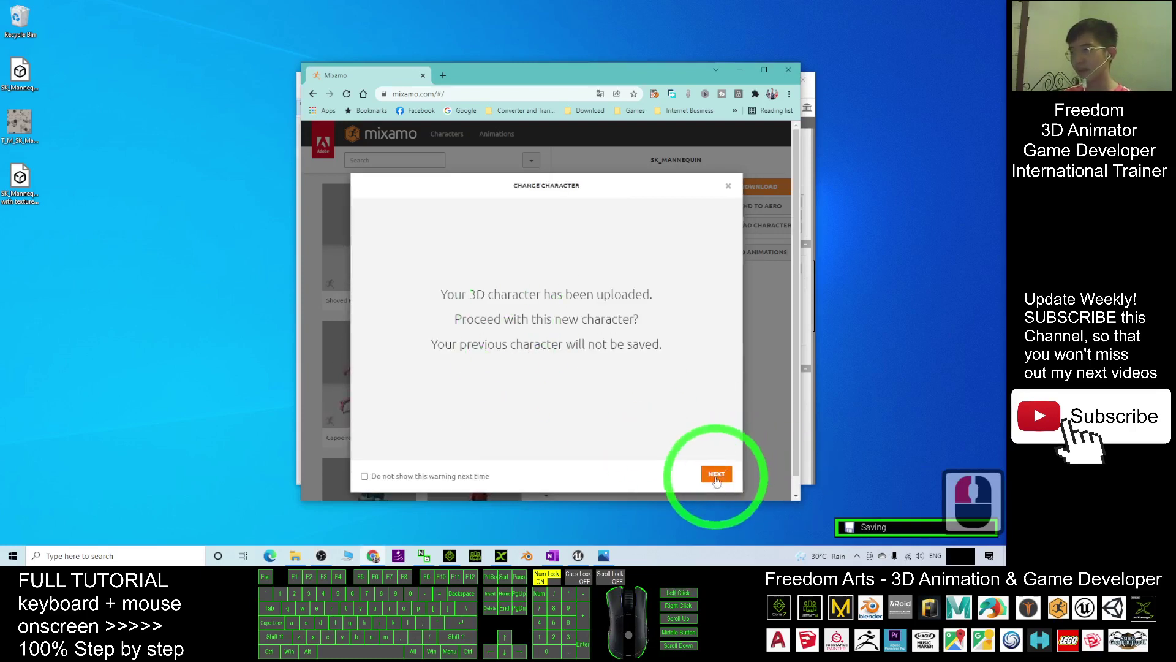
{"action": "left_click", "coordinate": [722, 473]}
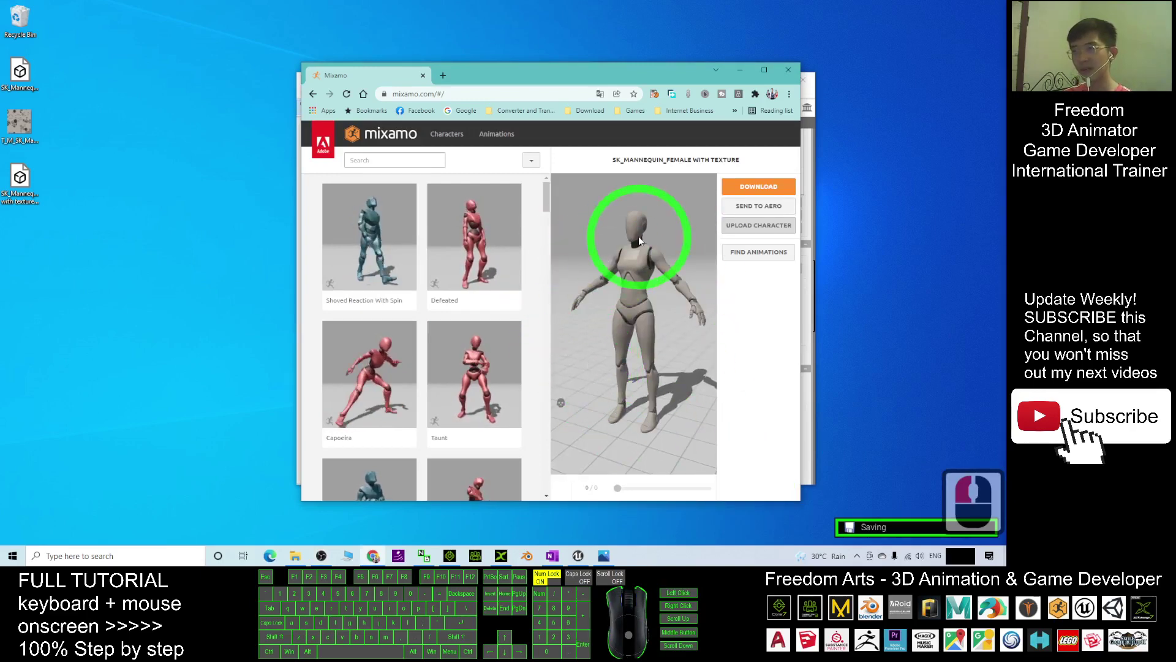
Download the rigged mannequin as an FBX Binary file in T-pose
{"action": "left_click", "coordinate": [758, 187]}
{"action": "left_click", "coordinate": [584, 235]}
{"action": "left_click", "coordinate": [582, 239]}
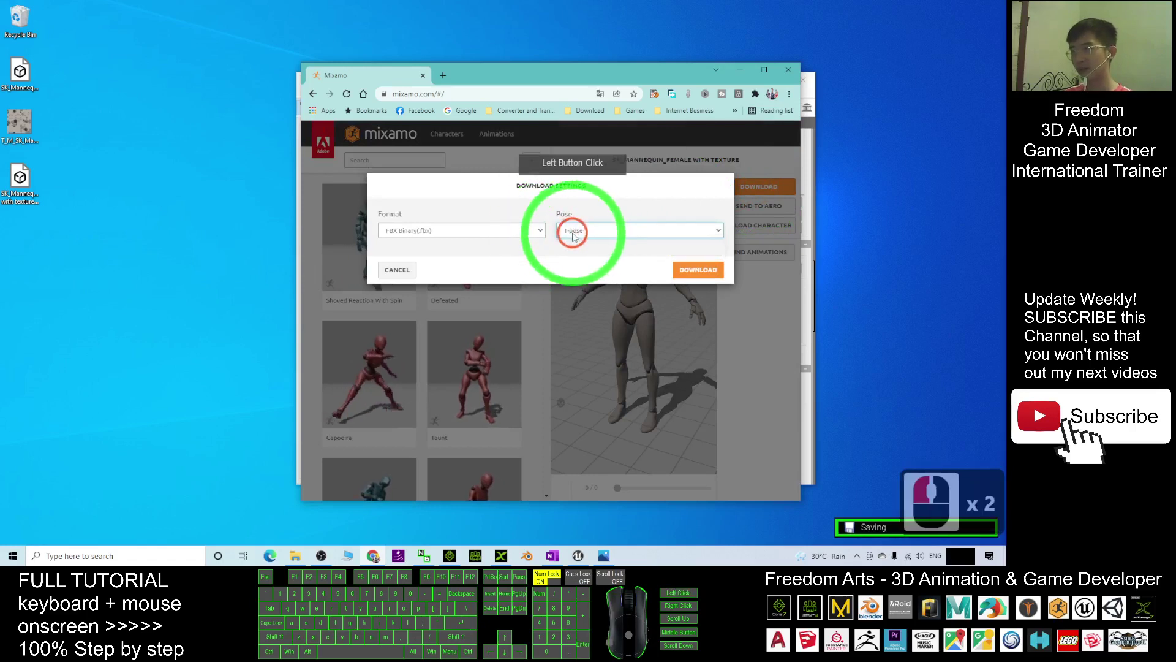
{"action": "left_click", "coordinate": [709, 279]}
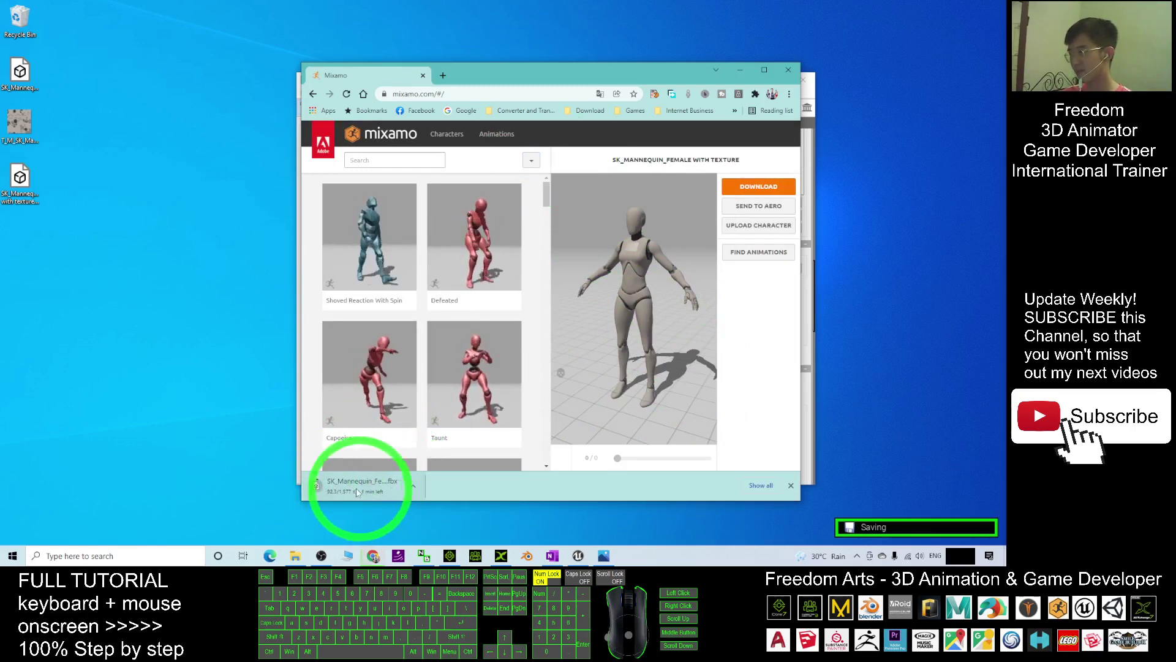
{"action": "left_click_drag", "start_coordinate": [480, 388], "coordinate": [325, 489]}
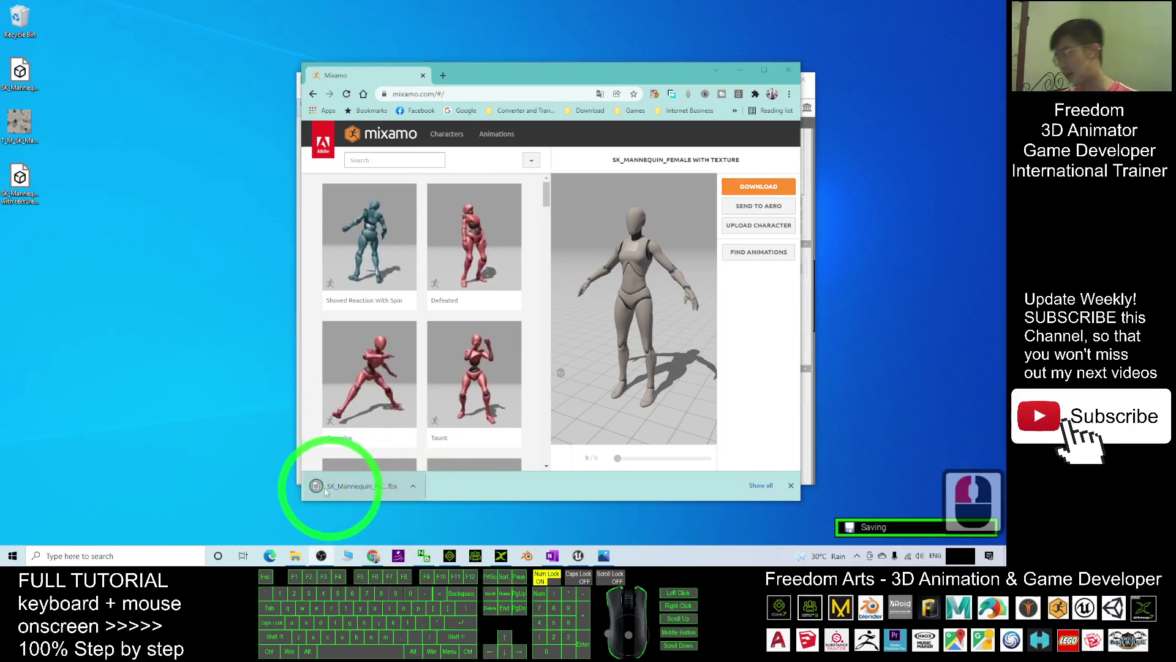
Rename the downloaded FBX to SK_Mannequin_Female Tpose.fbx, move it to the desktop, and close Explorer
{"action": "left_click", "coordinate": [413, 486]}
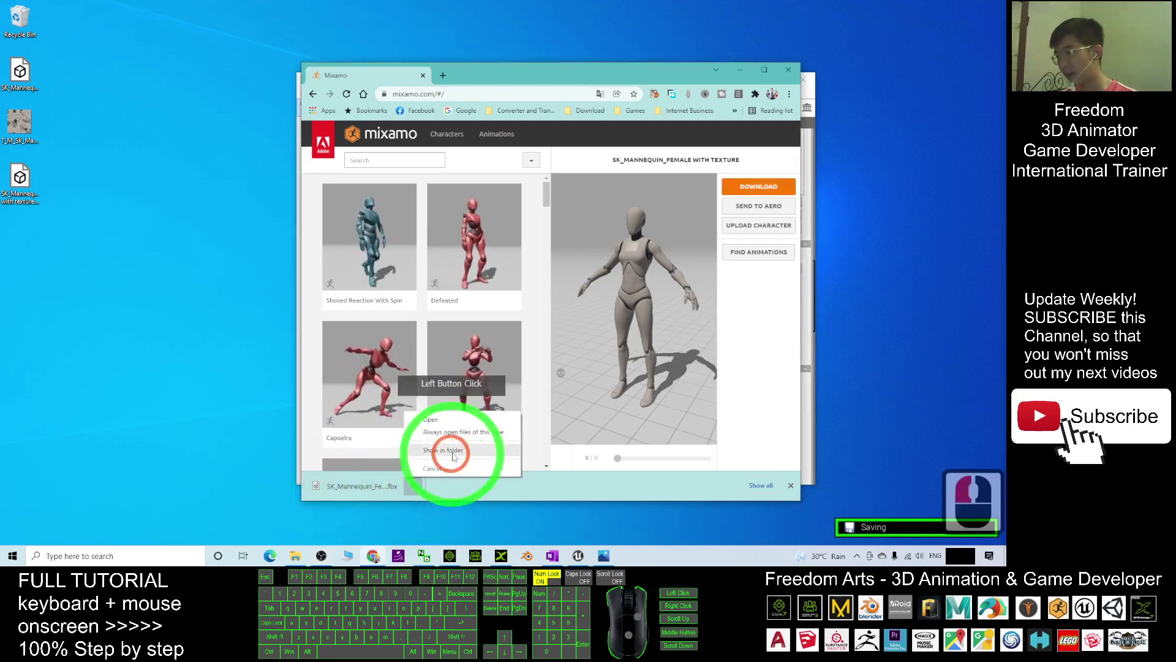
{"action": "left_click", "coordinate": [453, 451]}
{"action": "mouse_move", "coordinate": [613, 143]}
{"action": "left_mouse_down"}
{"action": "mouse_move", "coordinate": [568, 154]}
{"action": "mouse_move", "coordinate": [599, 157]}
{"action": "left_mouse_up"}
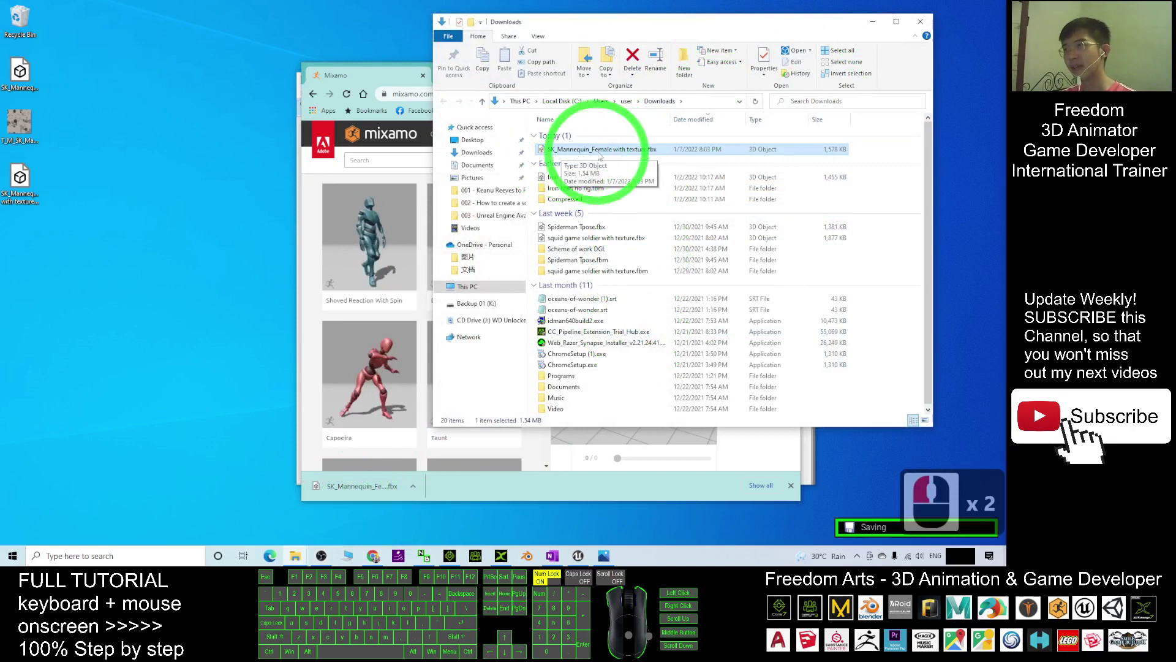
{"action": "left_click", "coordinate": [645, 151]}
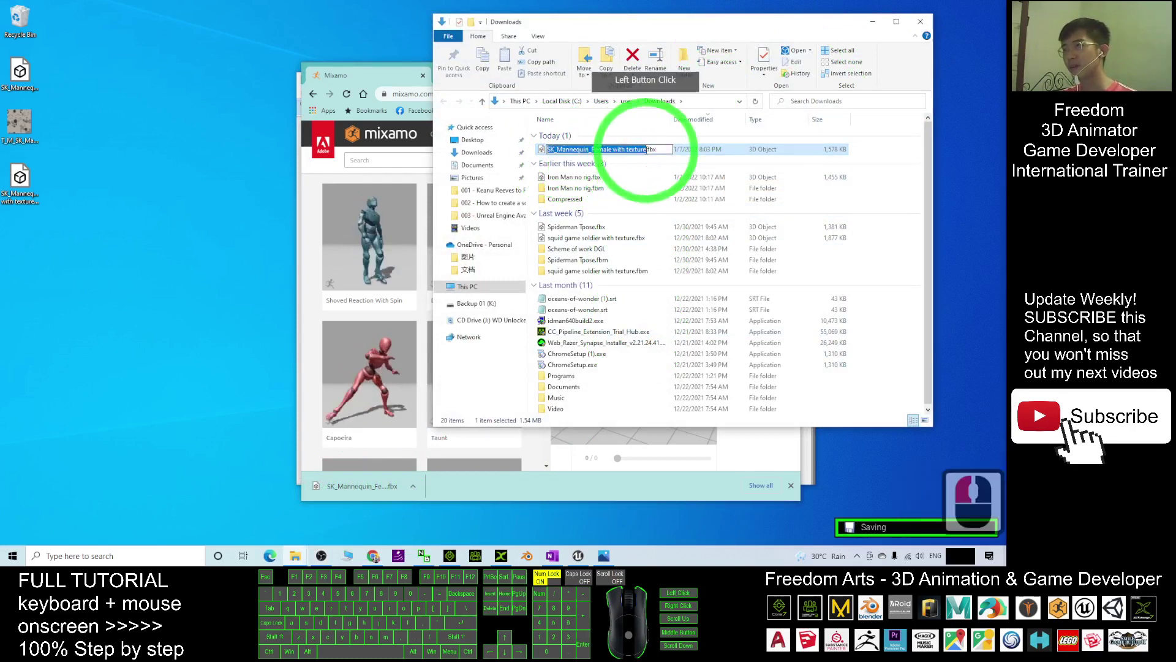
{"action": "left_click_drag", "start_coordinate": [647, 150], "coordinate": [614, 153]}
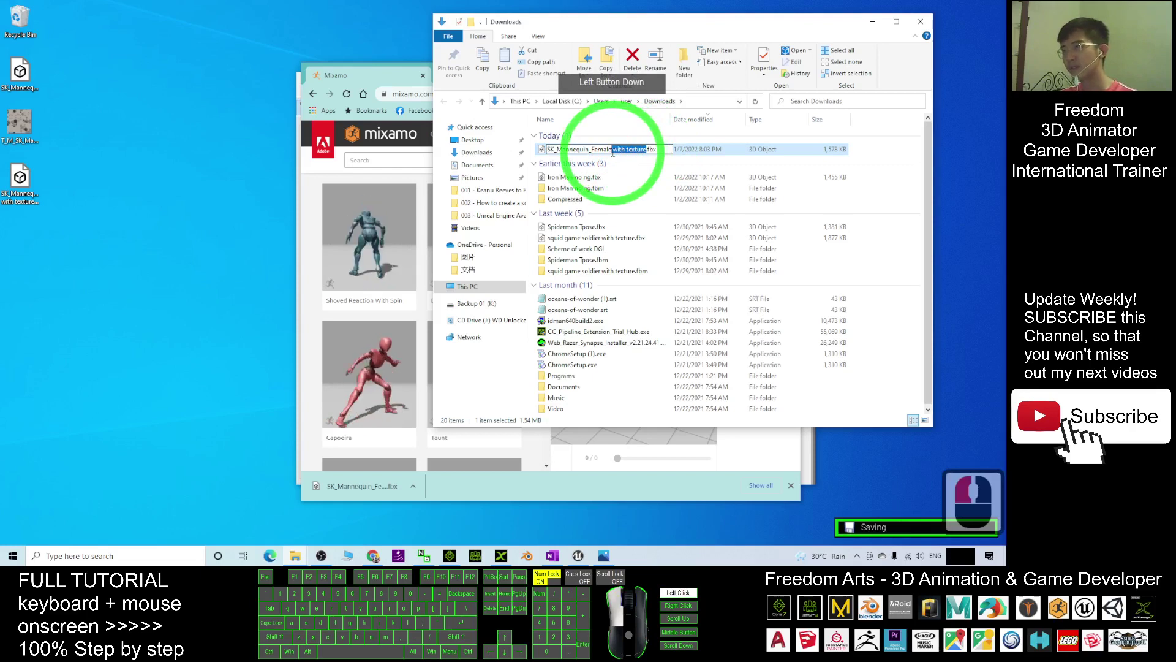
{"action": "type", "text": "Tpos"}
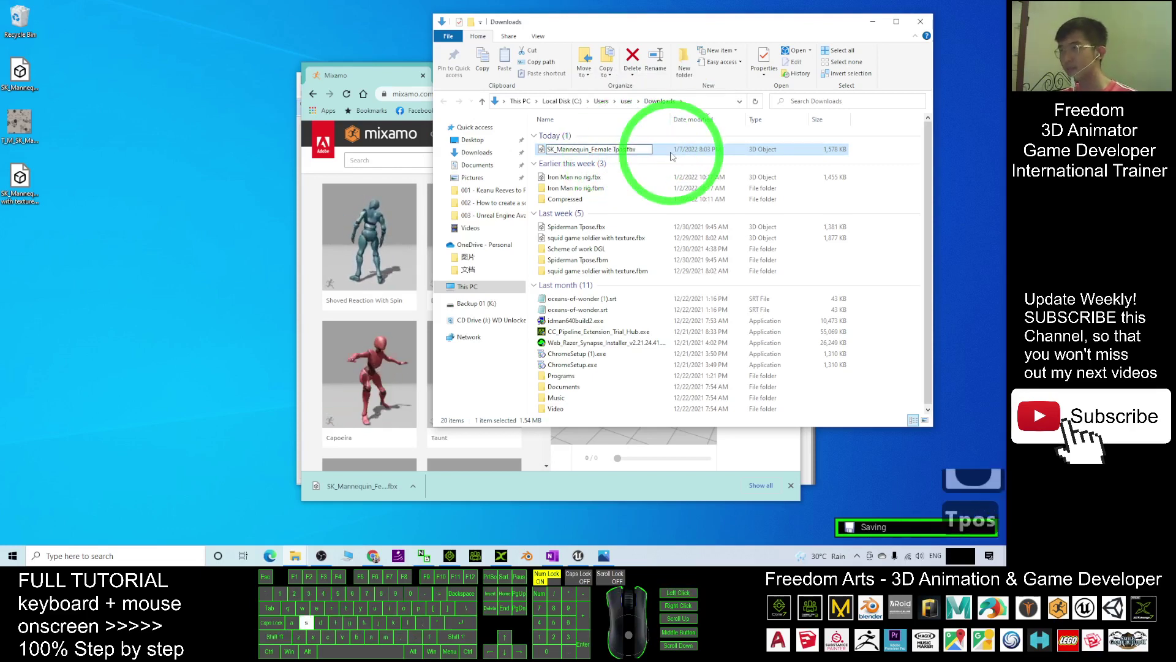
{"action": "type", "text": "e"}
{"action": "key", "text": "Return"}
{"action": "left_click_drag", "start_coordinate": [679, 157], "coordinate": [41, 224]}
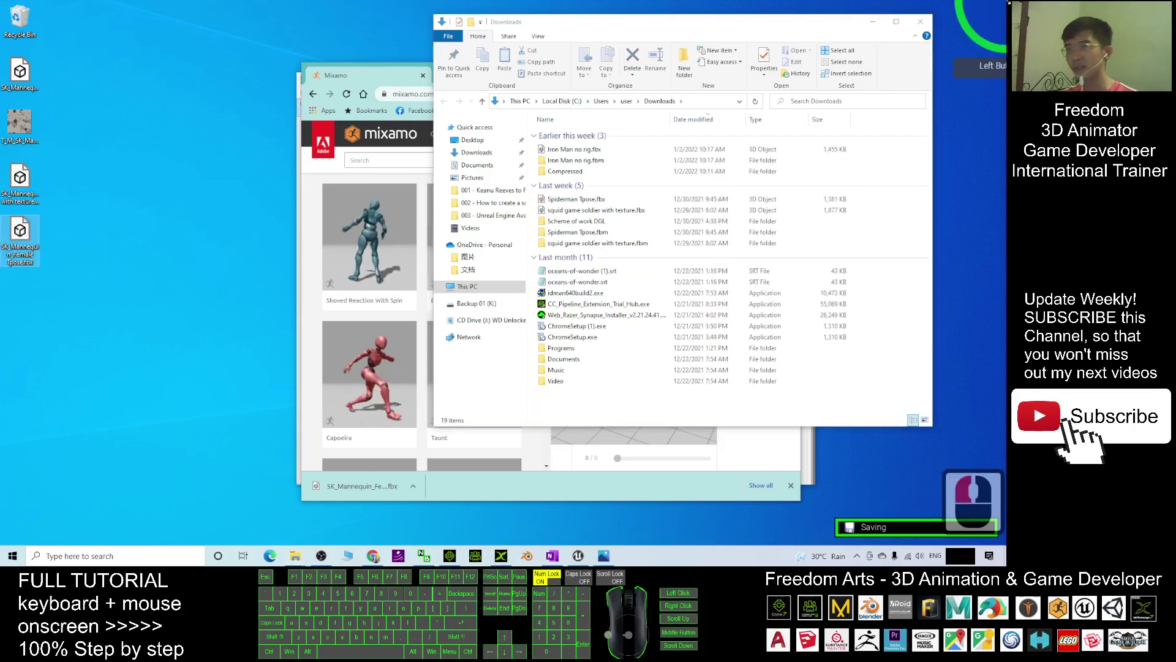
{"action": "left_click", "coordinate": [922, 23]}
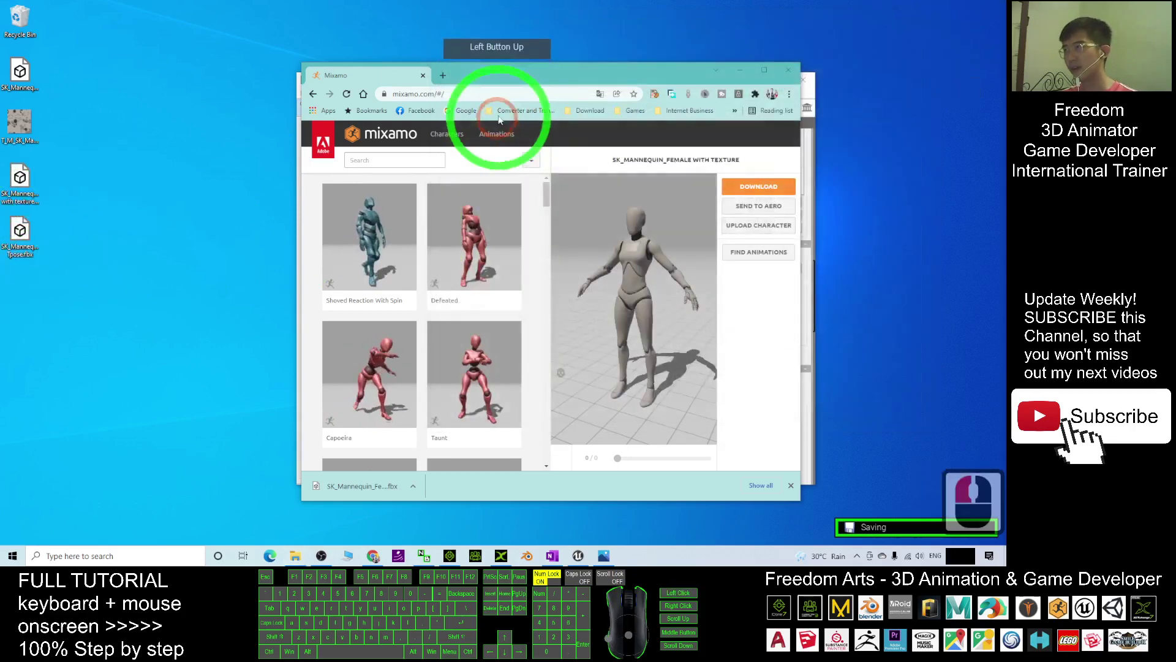
Close Chrome and import SK_Mannequin_Female Tpose.fbx, skipping export and auto-conversion
{"action": "left_click", "coordinate": [795, 73]}
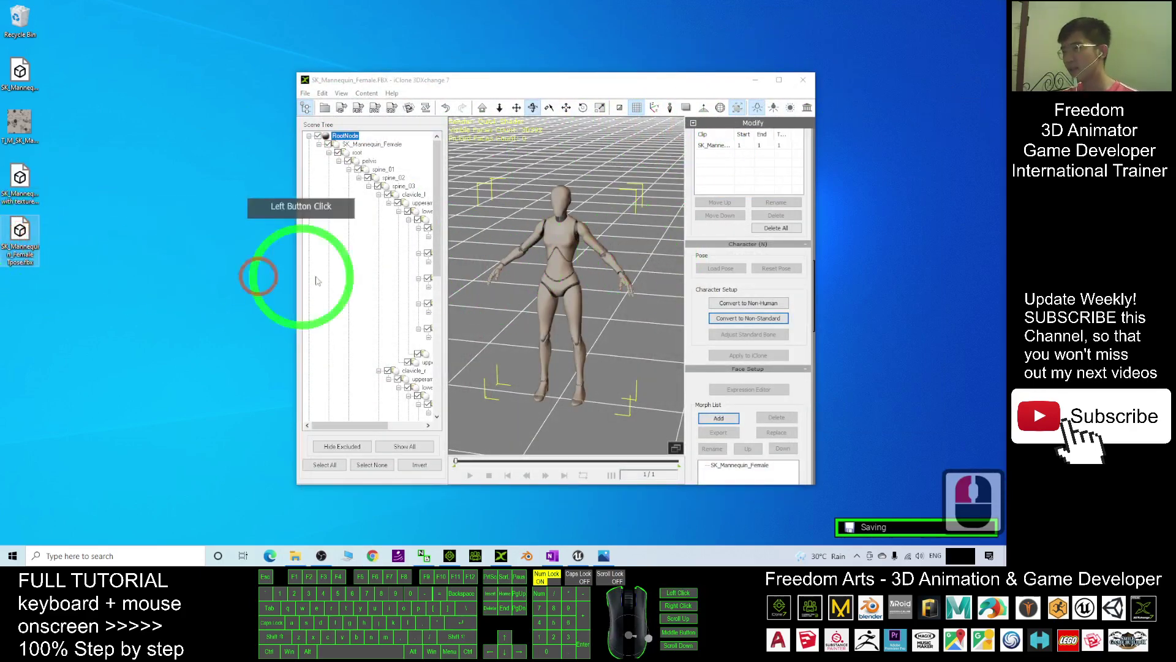
{"action": "left_click_drag", "start_coordinate": [20, 240], "coordinate": [561, 296]}
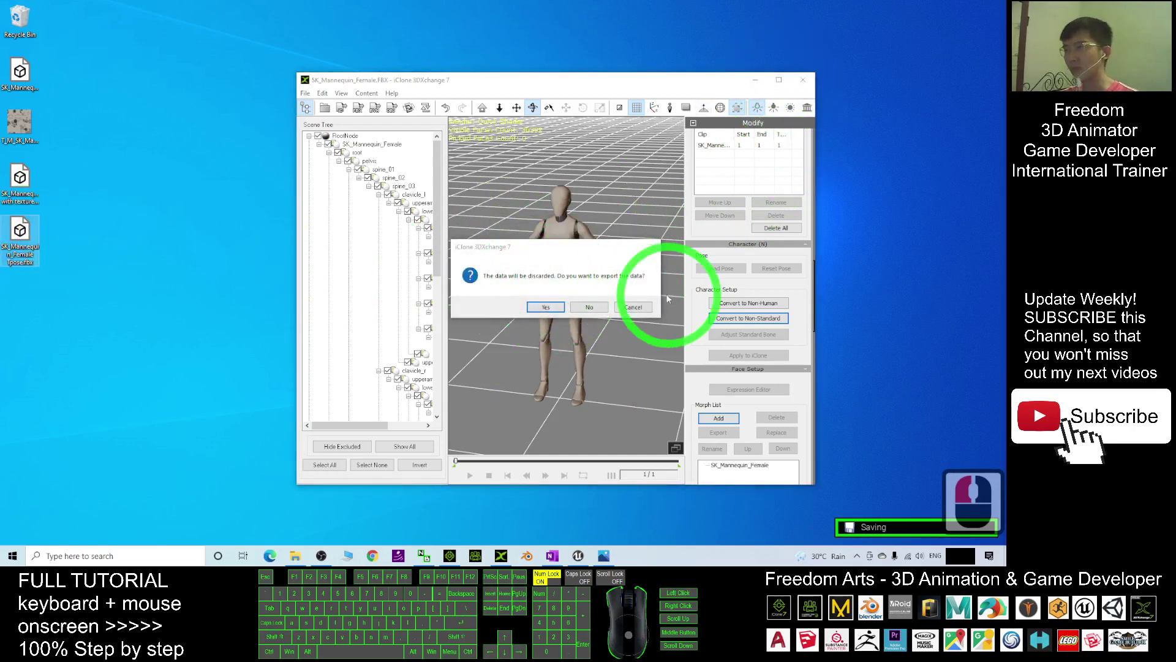
{"action": "left_click", "coordinate": [586, 307]}
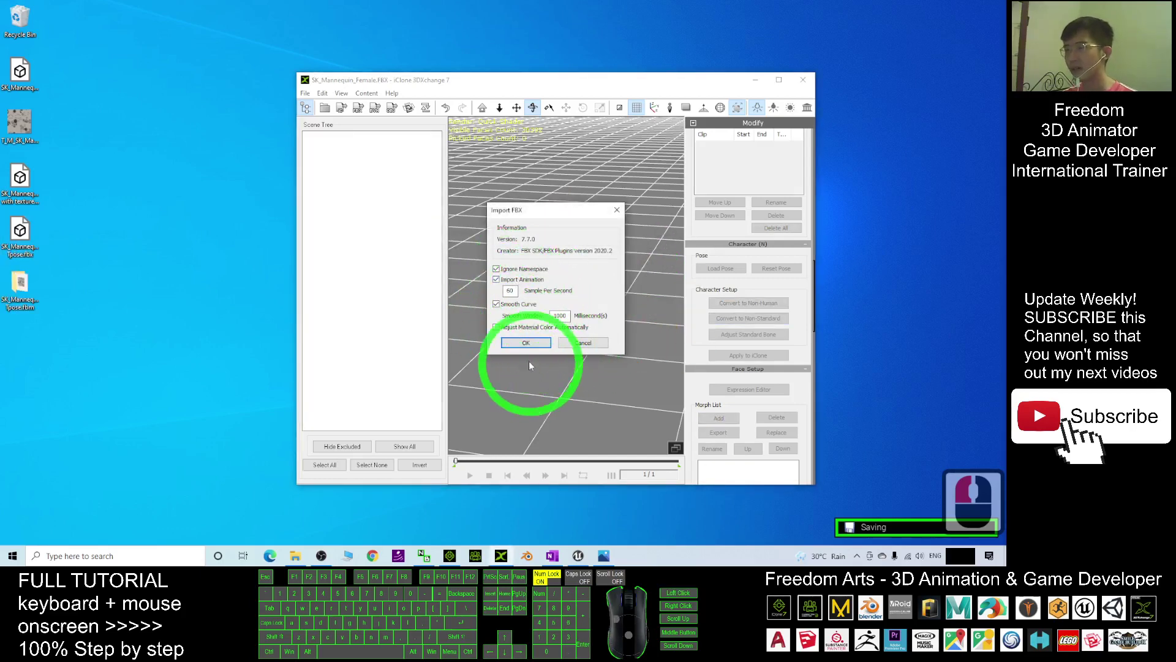
{"action": "left_click", "coordinate": [526, 343]}
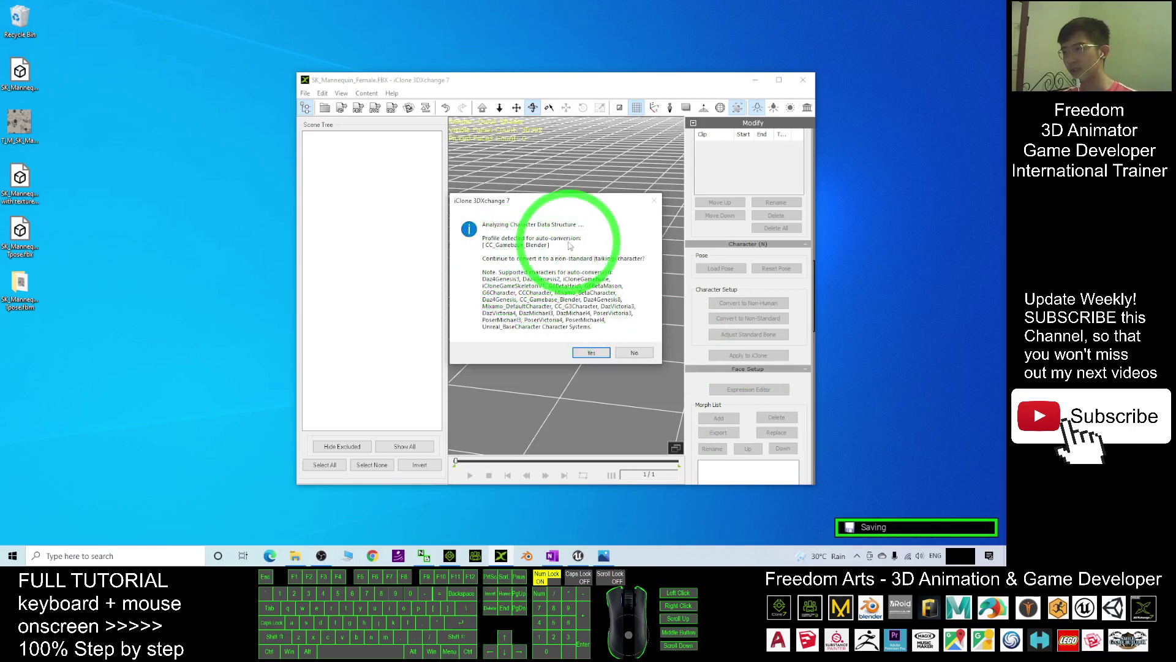
{"action": "left_click", "coordinate": [635, 353]}
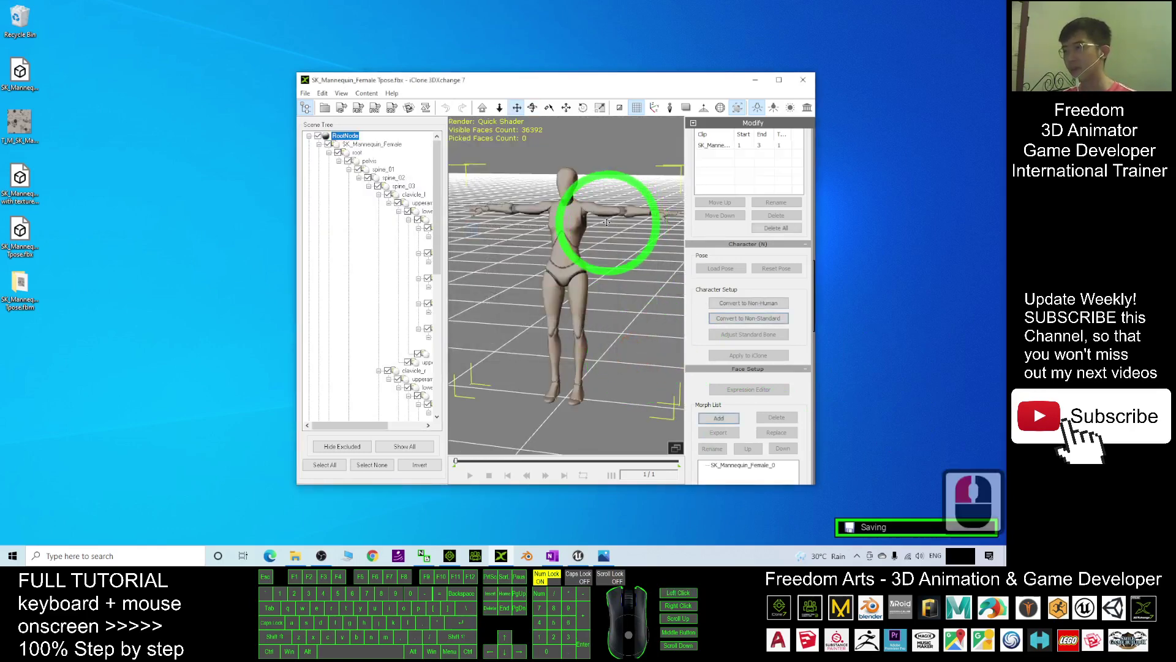
Maximize 3DXchange and convert the T-posed mannequin to a non-standard character
{"action": "left_click", "coordinate": [779, 79]}
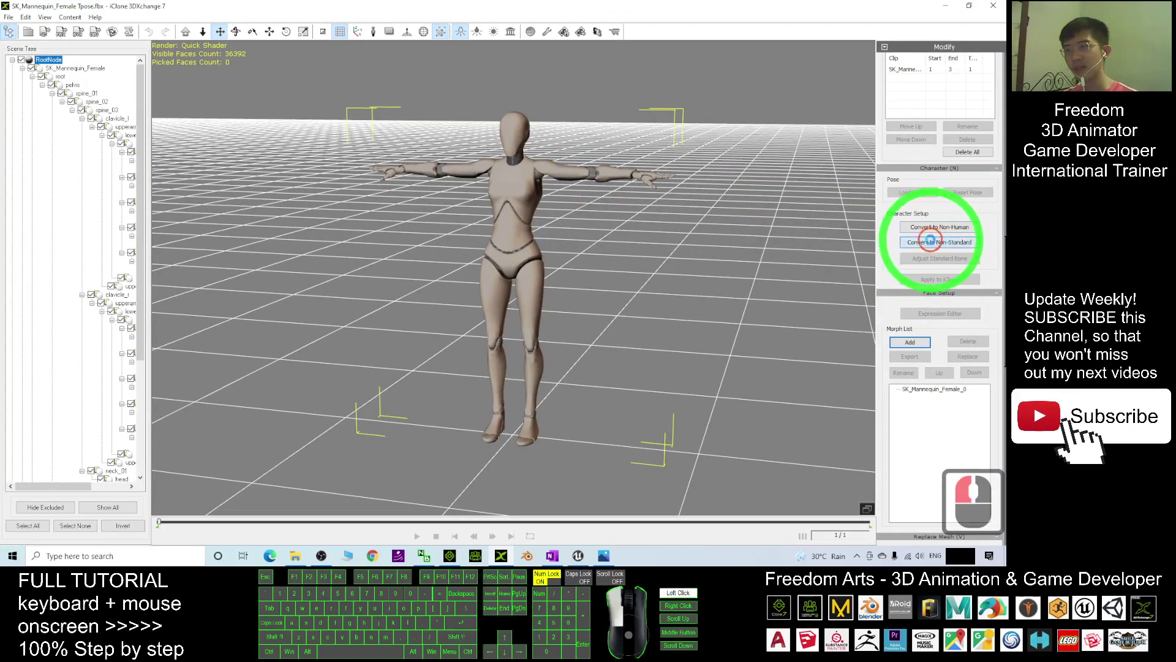
{"action": "left_click", "coordinate": [930, 241]}
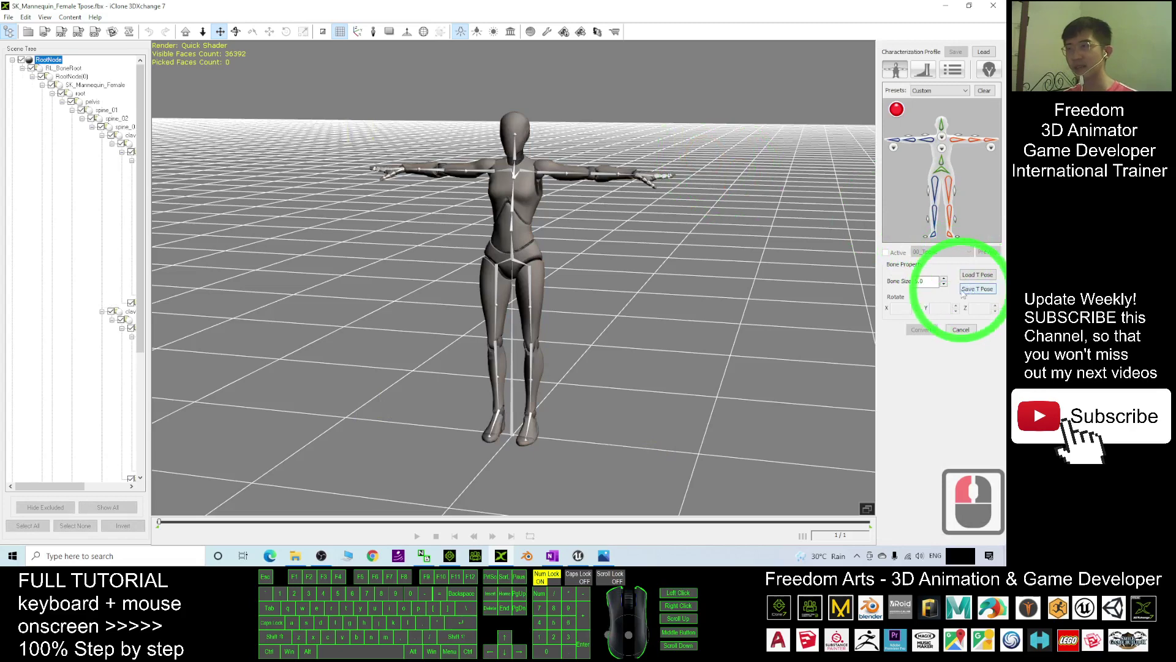